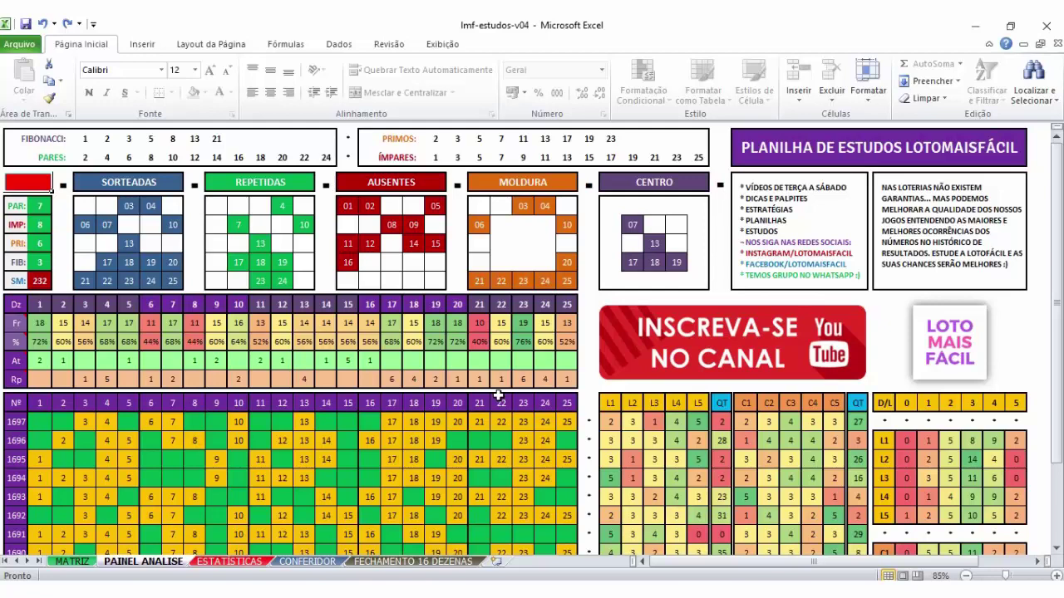
Switch to Chrome and examine the numbers drawn in Lotofácil contest 1697.
{"action": "key", "text": "alt+Tab"}
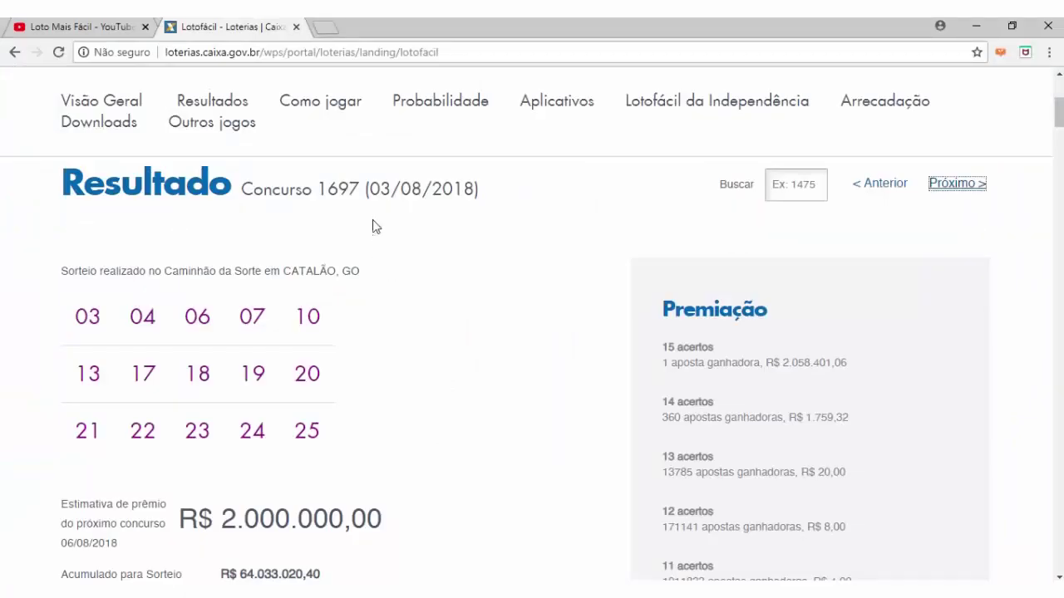
{"action": "left_click_drag", "start_coordinate": [406, 189], "coordinate": [311, 190]}
{"action": "left_click", "coordinate": [252, 349]}
{"action": "left_click_drag", "start_coordinate": [135, 373], "coordinate": [418, 388]}
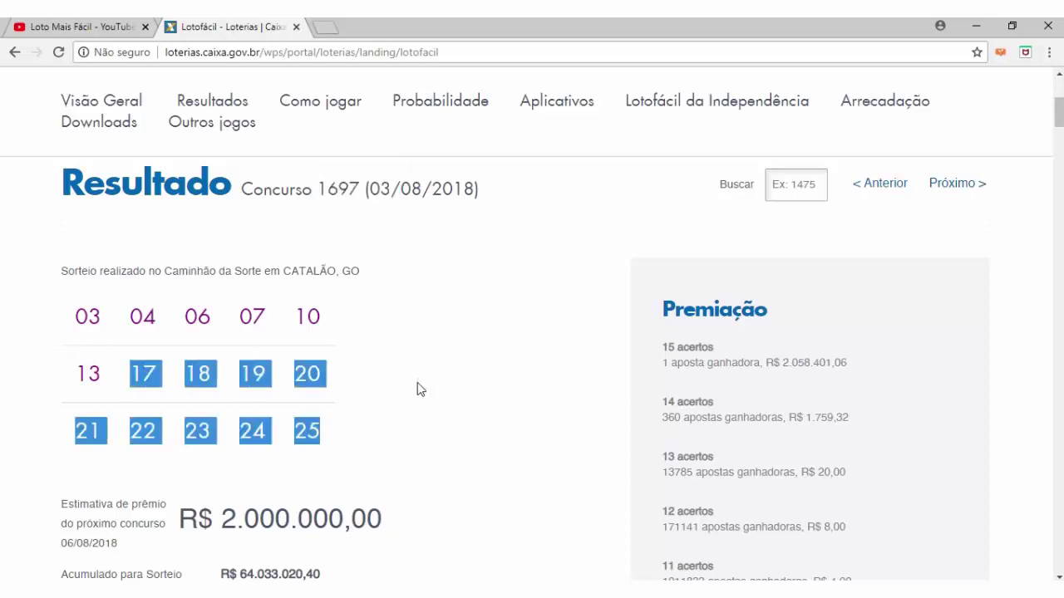
{"action": "left_click", "coordinate": [408, 430]}
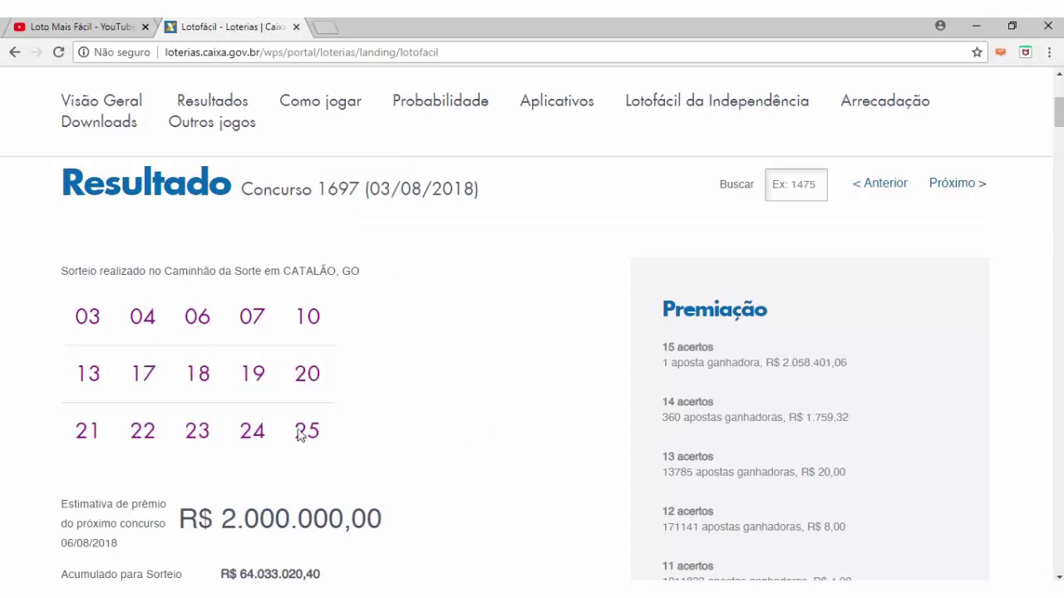
{"action": "left_click_drag", "start_coordinate": [316, 431], "coordinate": [95, 373]}
{"action": "left_click", "coordinate": [588, 392]}
Examine the prize tiers, the winning city under Detalhamento and the Arrecadação total for contest 1697.
{"action": "left_click_drag", "start_coordinate": [648, 366], "coordinate": [886, 364]}
{"action": "left_click", "coordinate": [887, 363]}
{"action": "left_click_drag", "start_coordinate": [803, 422], "coordinate": [905, 404]}
{"action": "left_click", "coordinate": [522, 375]}
{"action": "scroll", "coordinate": [709, 320], "scroll_direction": "down", "scroll_amount": 3}
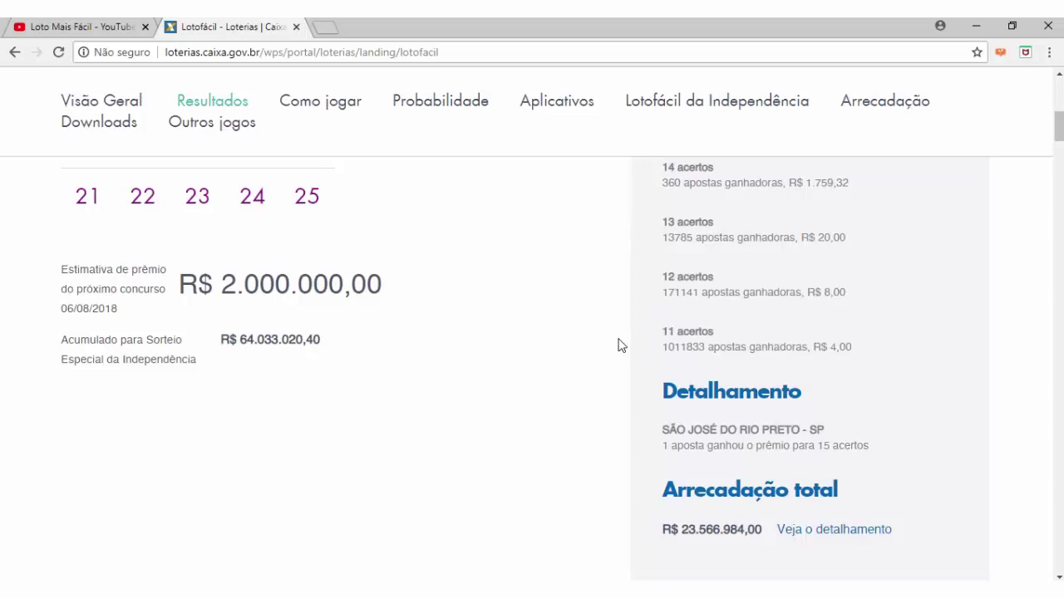
{"action": "triple_click", "coordinate": [797, 295]}
{"action": "left_click", "coordinate": [674, 430]}
{"action": "left_click_drag", "start_coordinate": [673, 430], "coordinate": [903, 430]}
{"action": "left_click", "coordinate": [705, 431]}
{"action": "left_click_drag", "start_coordinate": [876, 449], "coordinate": [781, 447]}
{"action": "left_click", "coordinate": [612, 446]}
{"action": "left_click_drag", "start_coordinate": [758, 530], "coordinate": [641, 527]}
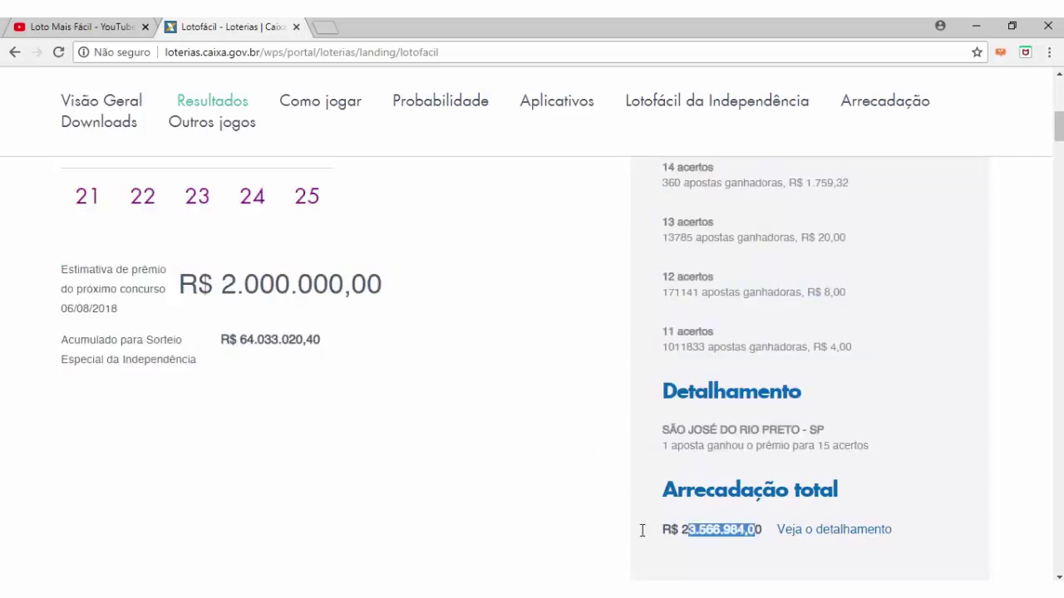
{"action": "left_click", "coordinate": [569, 508]}
Review the Resultado heading for contest 1697 and its prize for 15 hits.
{"action": "scroll", "coordinate": [536, 506], "scroll_direction": "up", "scroll_amount": 5}
{"action": "scroll", "coordinate": [366, 415], "scroll_direction": "down", "scroll_amount": 2}
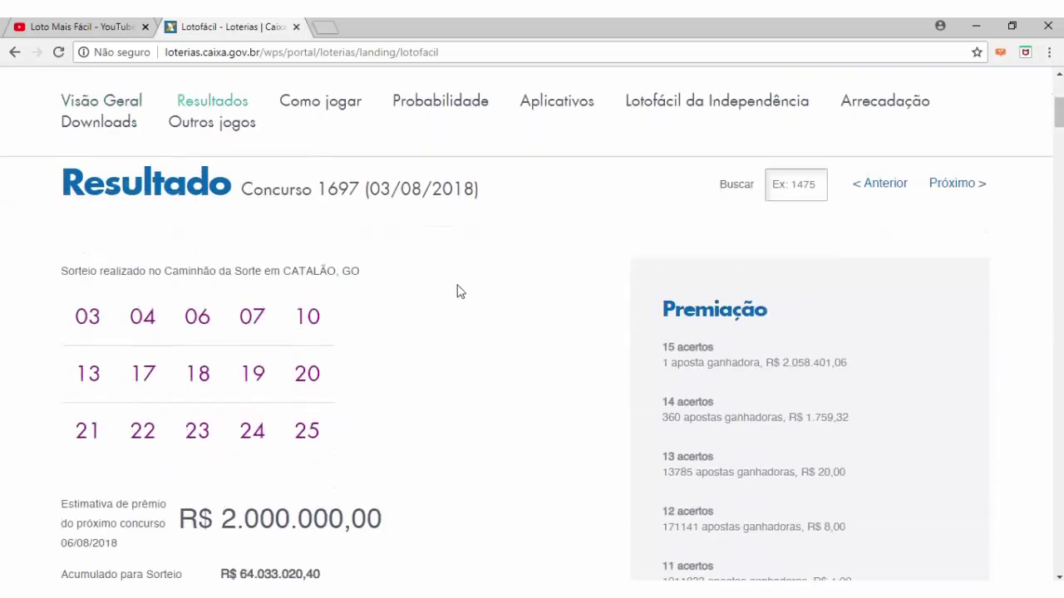
{"action": "left_click_drag", "start_coordinate": [87, 189], "coordinate": [480, 238]}
{"action": "left_click", "coordinate": [518, 339]}
{"action": "scroll", "coordinate": [535, 456], "scroll_direction": "up", "scroll_amount": 1}
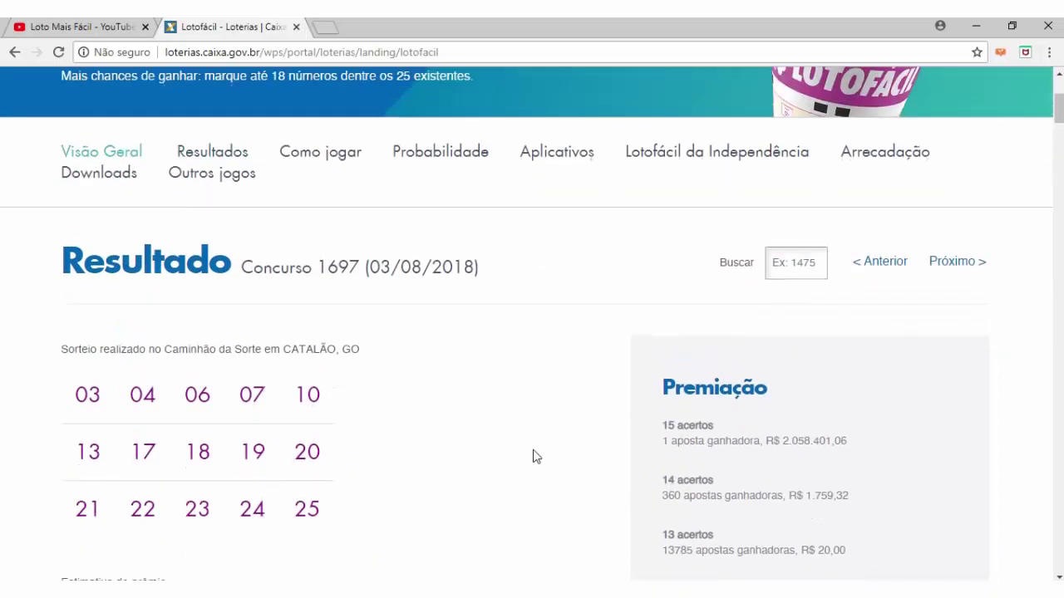
{"action": "scroll", "coordinate": [517, 434], "scroll_direction": "up", "scroll_amount": 2}
{"action": "scroll", "coordinate": [50, 399], "scroll_direction": "down", "scroll_amount": 2}
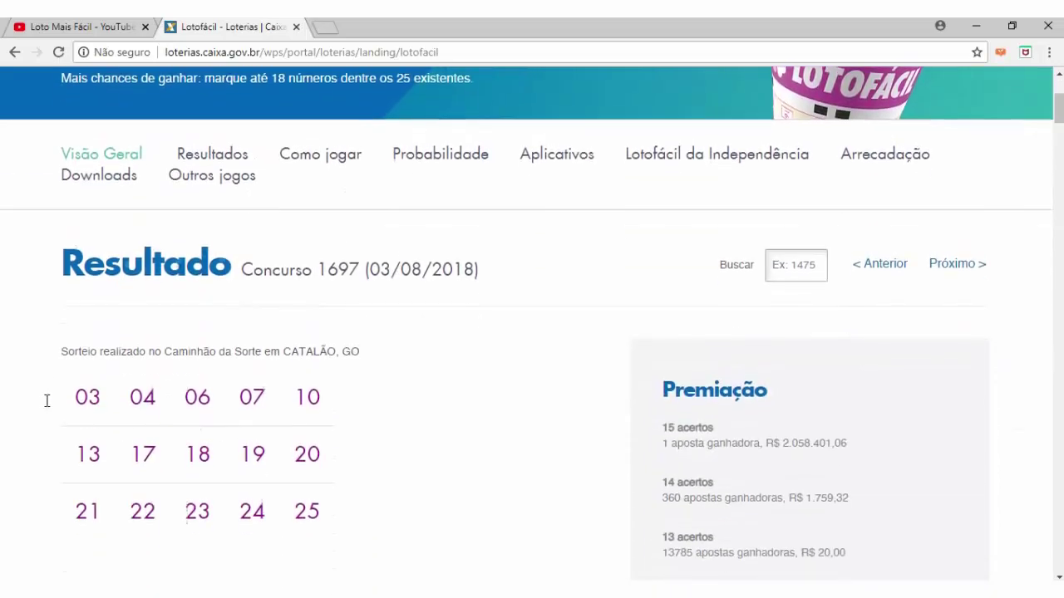
{"action": "left_click_drag", "start_coordinate": [488, 276], "coordinate": [47, 260]}
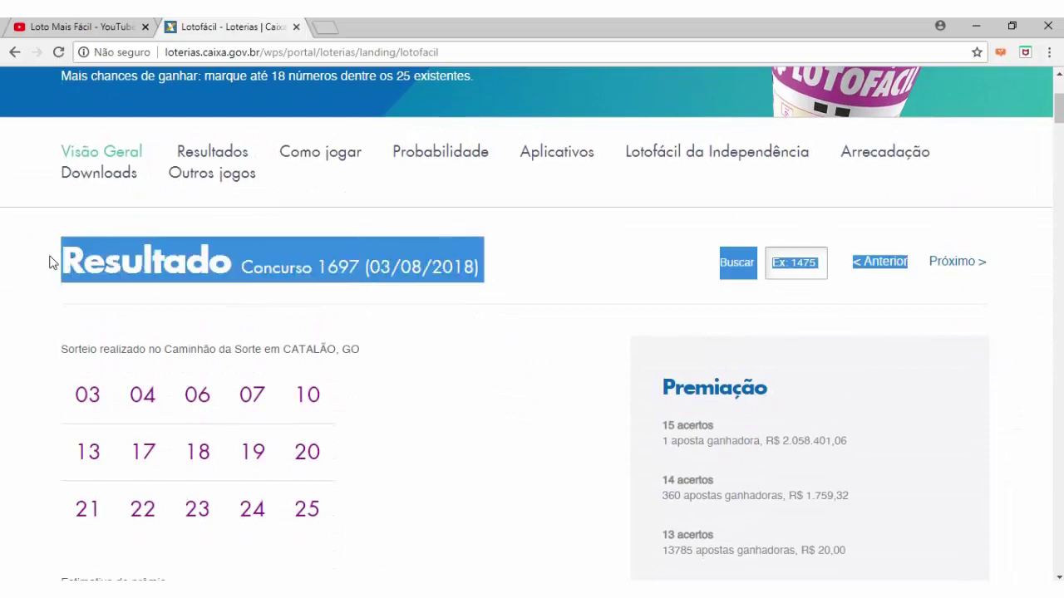
{"action": "left_click", "coordinate": [47, 261]}
{"action": "left_click_drag", "start_coordinate": [490, 274], "coordinate": [442, 267]}
{"action": "left_click_drag", "start_coordinate": [492, 295], "coordinate": [266, 269]}
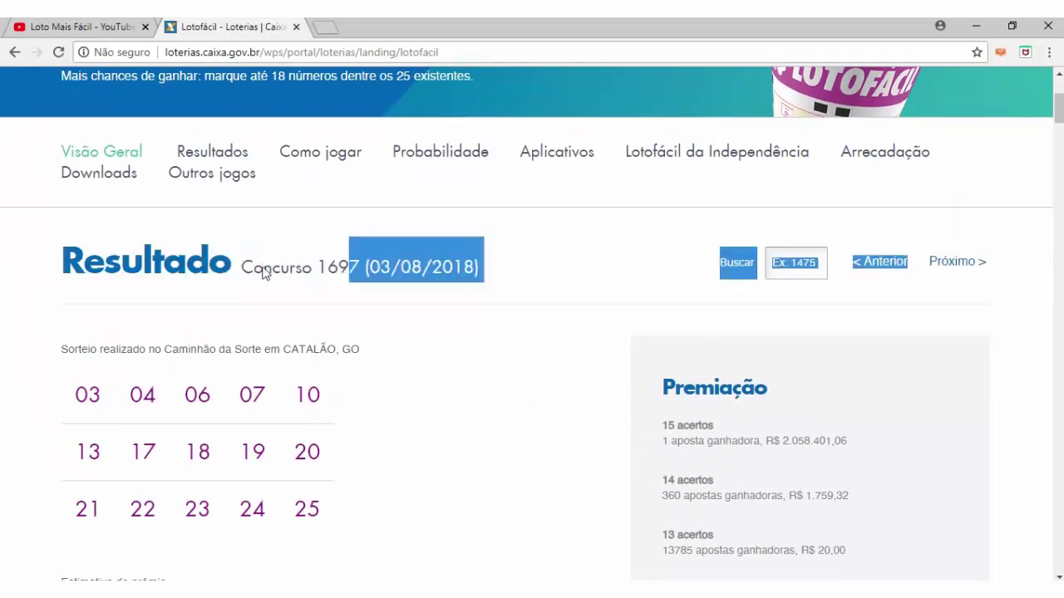
{"action": "left_click", "coordinate": [492, 368]}
{"action": "scroll", "coordinate": [523, 450], "scroll_direction": "down", "scroll_amount": 1}
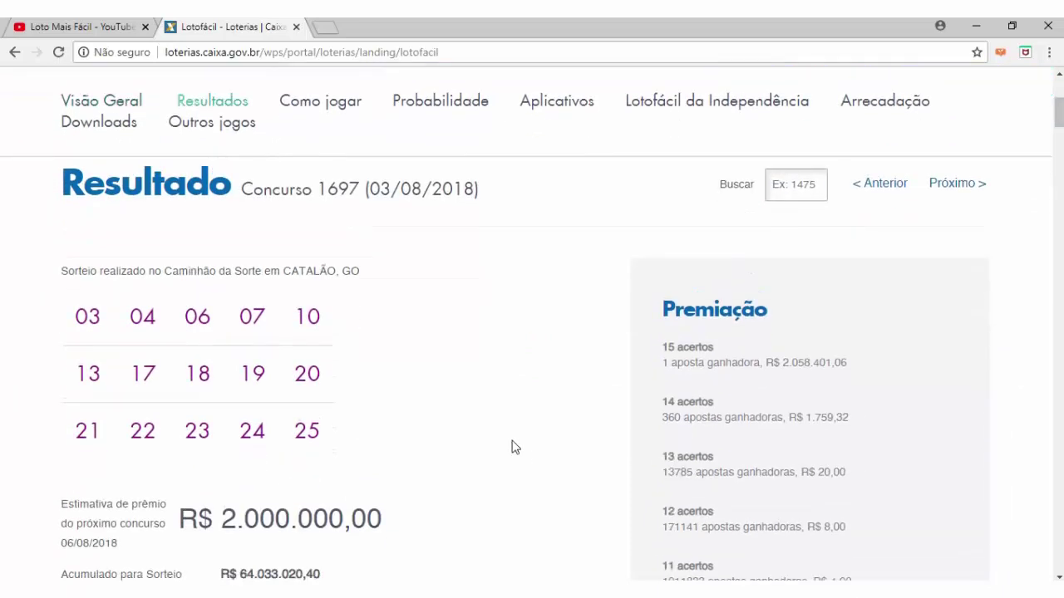
{"action": "scroll", "coordinate": [514, 447], "scroll_direction": "up", "scroll_amount": 1}
{"action": "scroll", "coordinate": [517, 449], "scroll_direction": "down", "scroll_amount": 1}
{"action": "left_click_drag", "start_coordinate": [667, 361], "coordinate": [985, 356]}
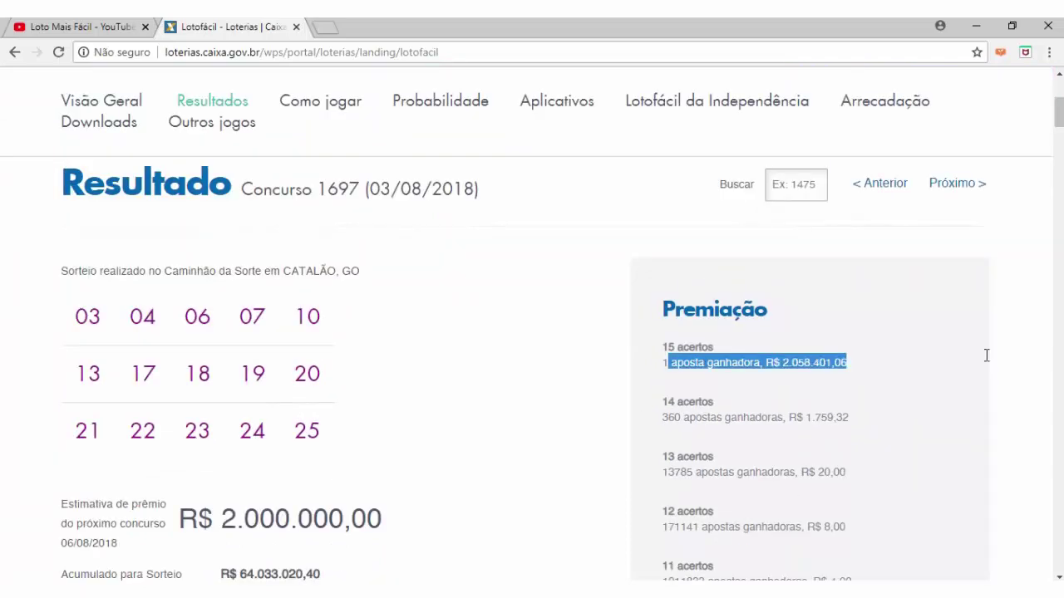
{"action": "left_click", "coordinate": [854, 381]}
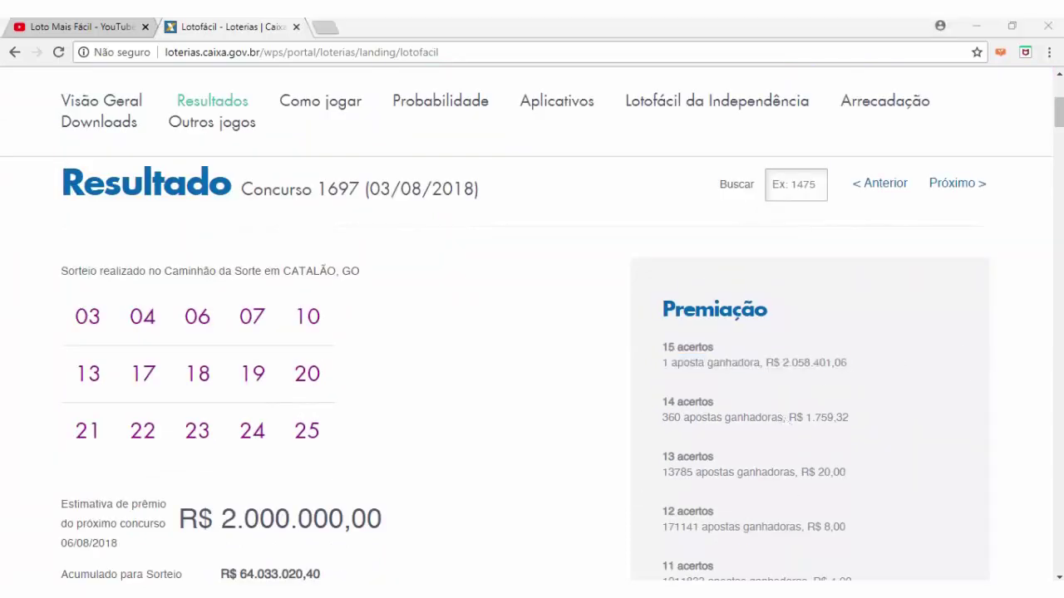
Switch back to Excel and examine the SORTEADAS, REPETIDAS, AUSENTES, MOLDURA and CENTRO grids of the analysis panel.
{"action": "left_click", "coordinate": [358, 519]}
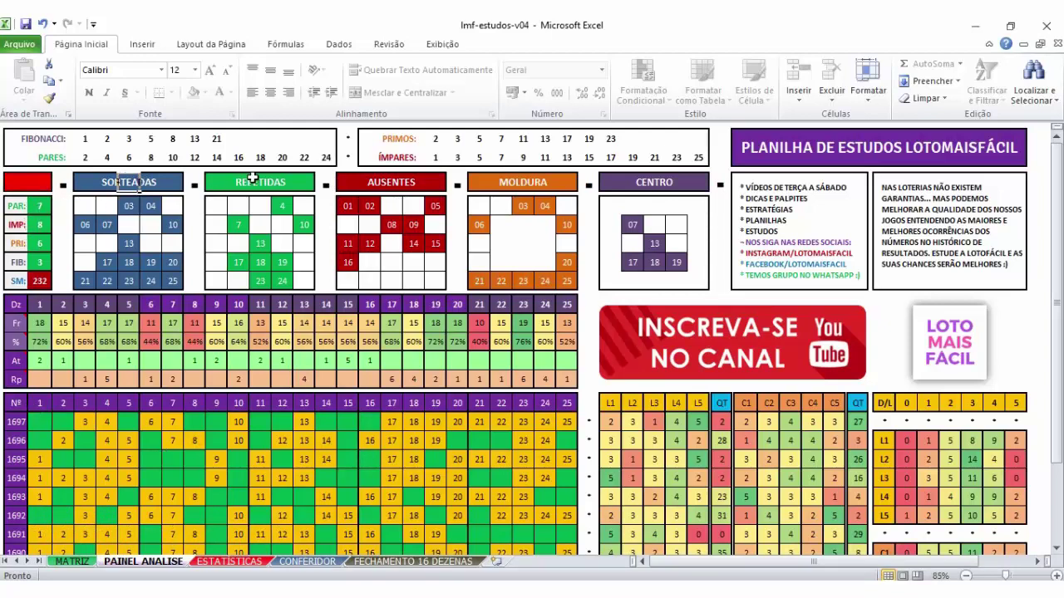
{"action": "left_click", "coordinate": [304, 181]}
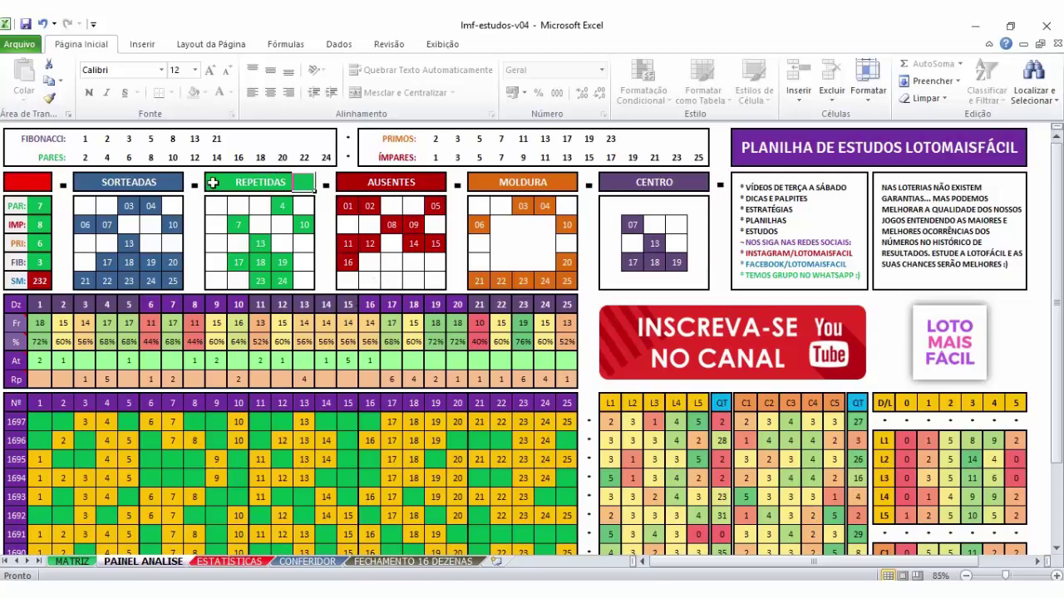
{"action": "key", "text": "ctrl+z"}
{"action": "left_click", "coordinate": [133, 182]}
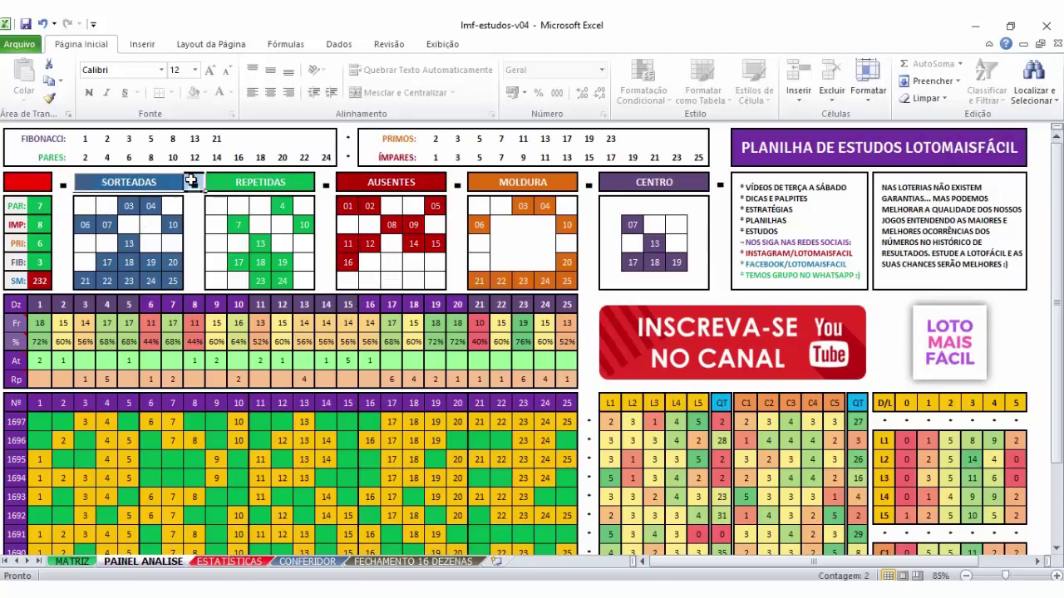
{"action": "left_click_drag", "start_coordinate": [226, 181], "coordinate": [308, 181]}
{"action": "left_click", "coordinate": [345, 182]}
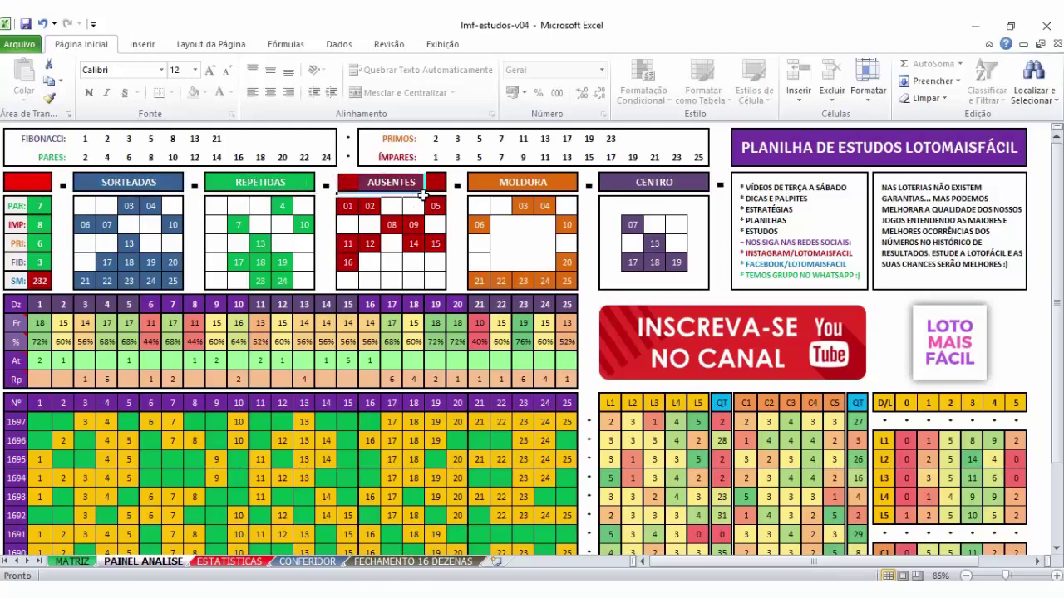
{"action": "left_click_drag", "start_coordinate": [475, 181], "coordinate": [713, 180]}
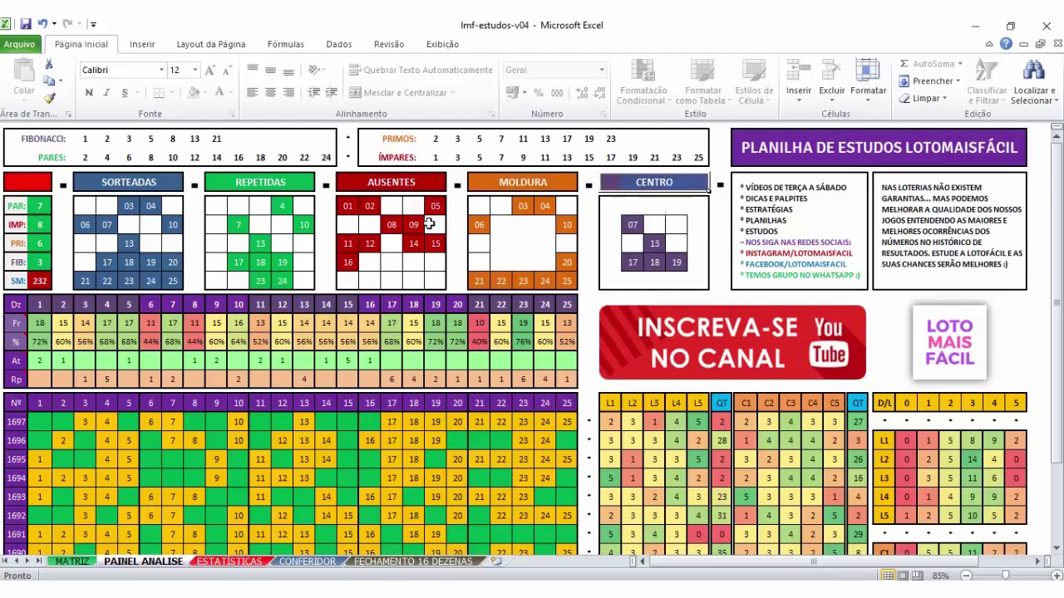
{"action": "left_click_drag", "start_coordinate": [216, 205], "coordinate": [301, 274]}
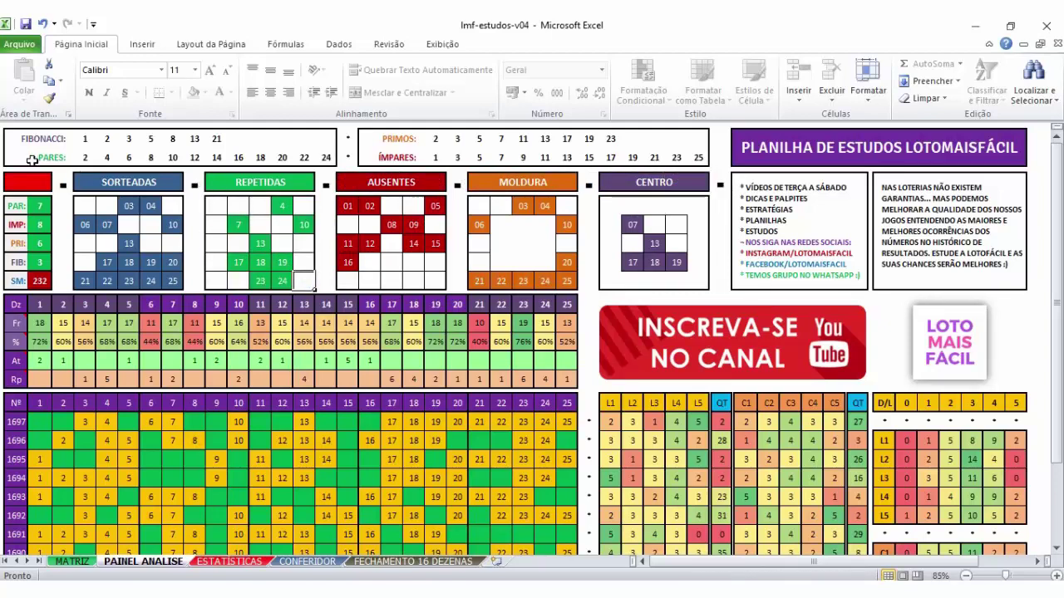
Examine the red cell beside the SORTEADAS heading and the Dz row of the frequency table.
{"action": "left_click", "coordinate": [30, 179]}
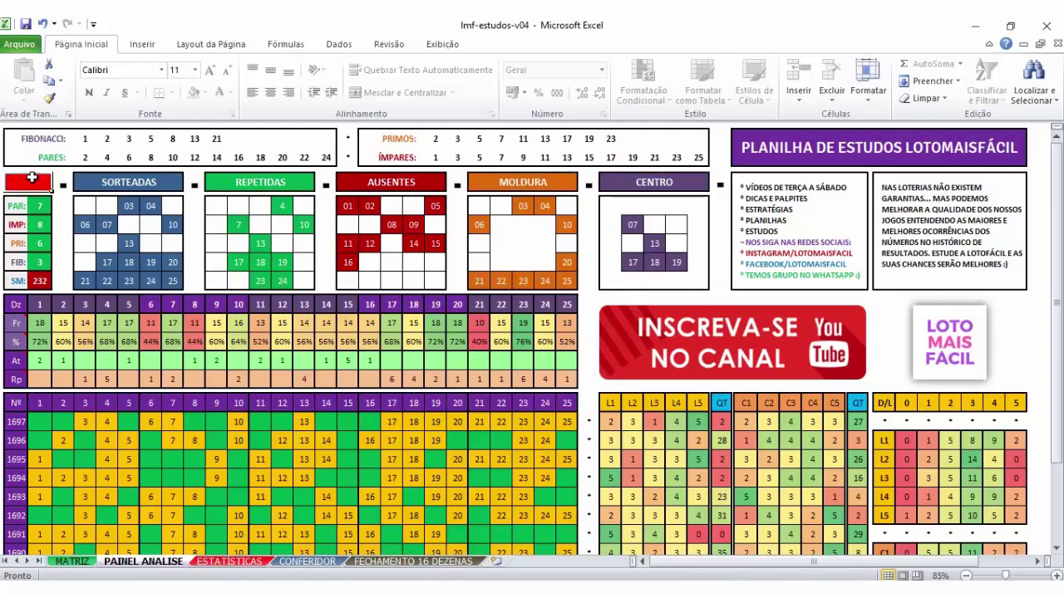
{"action": "left_click", "coordinate": [18, 305]}
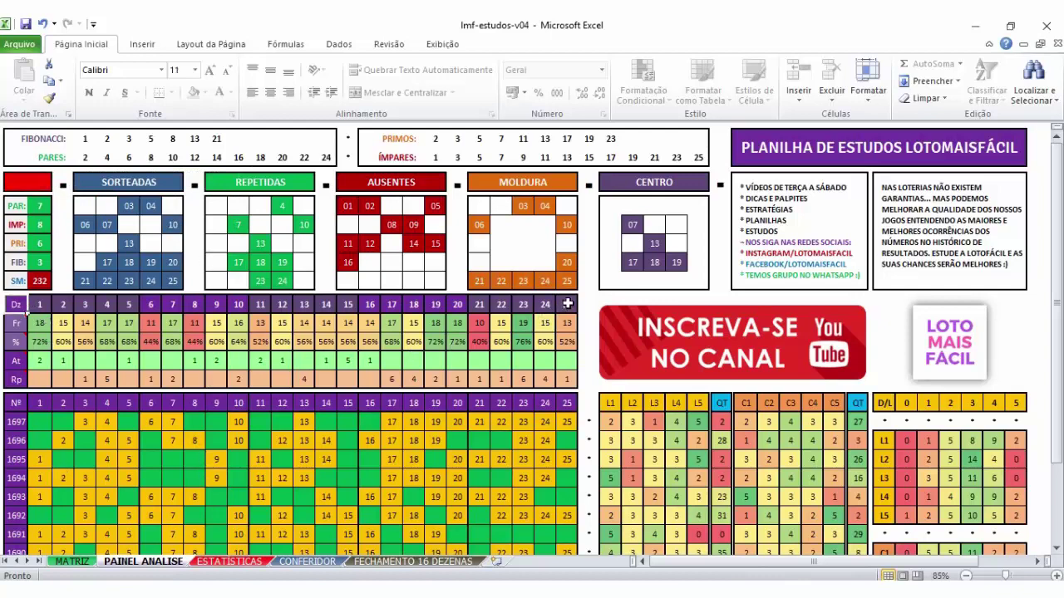
{"action": "left_click", "coordinate": [478, 305]}
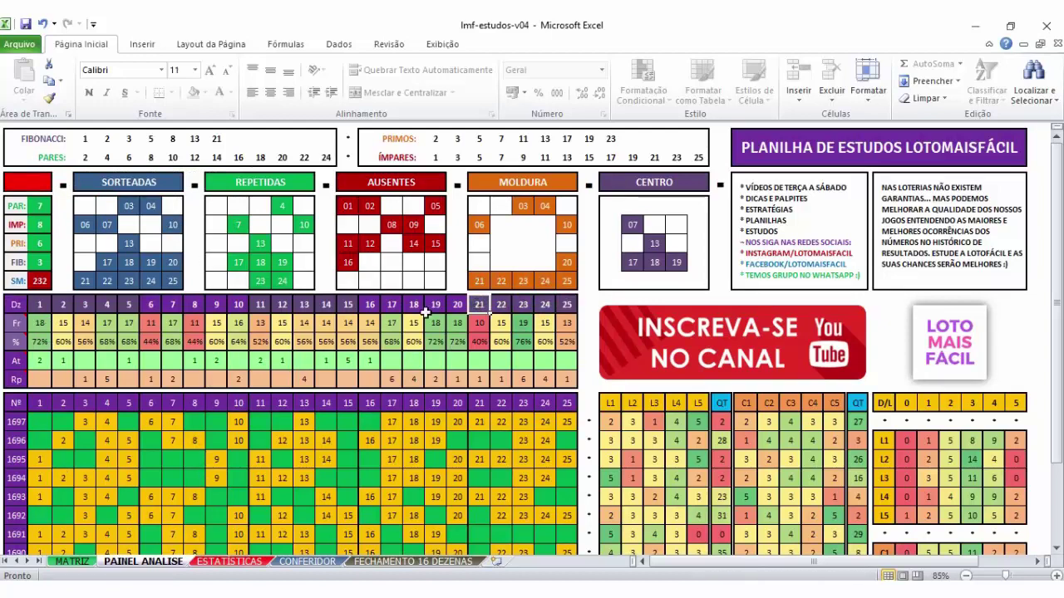
{"action": "left_click", "coordinate": [14, 304]}
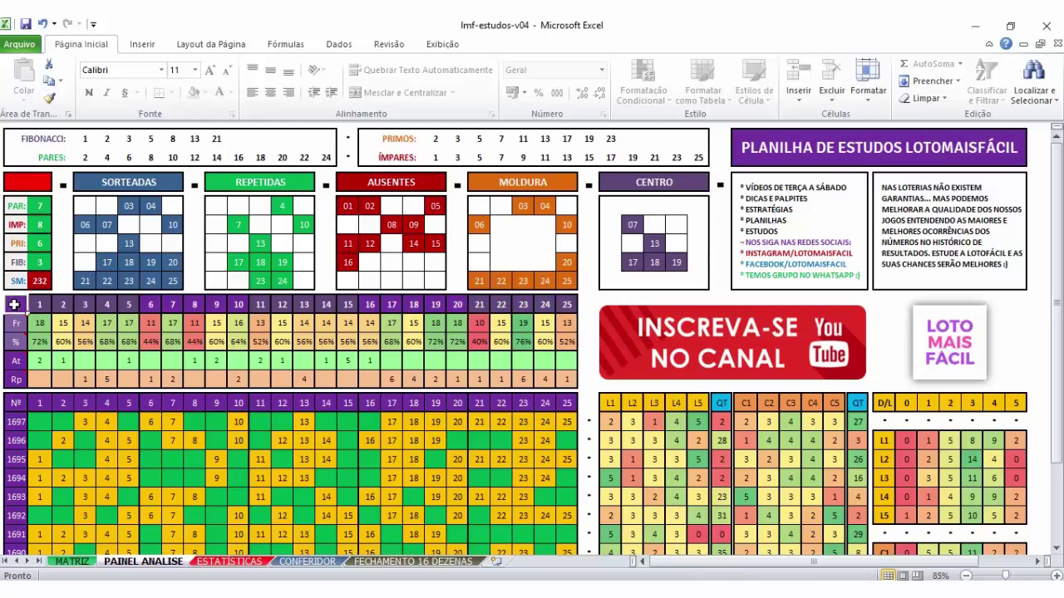
Open the MATRIZ sheet and examine the contest 1697 row, the Antigo game row and the separate 5 above it.
{"action": "left_click", "coordinate": [72, 562]}
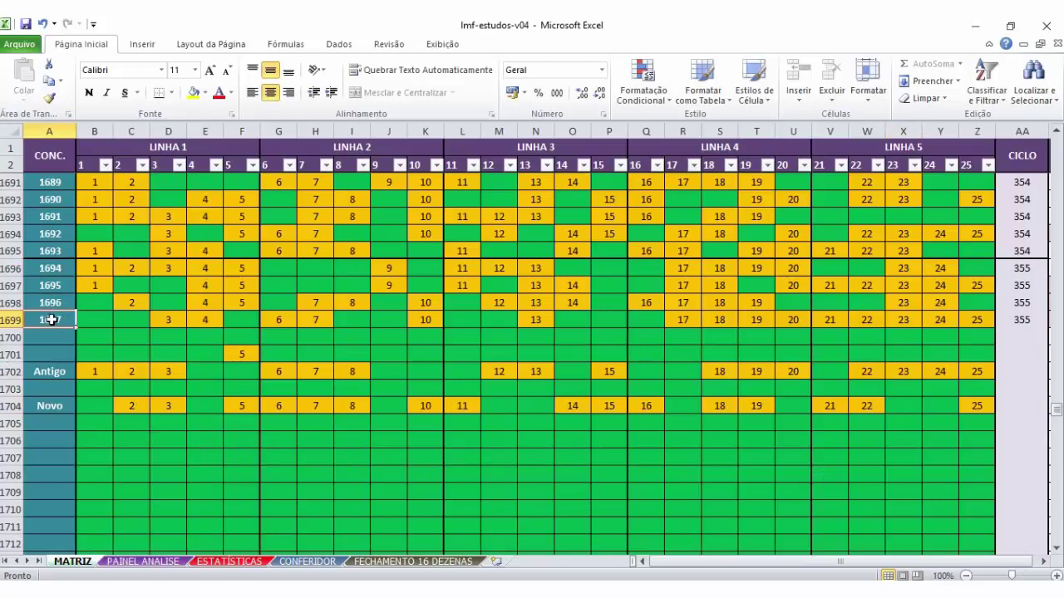
{"action": "left_click_drag", "start_coordinate": [51, 319], "coordinate": [964, 319]}
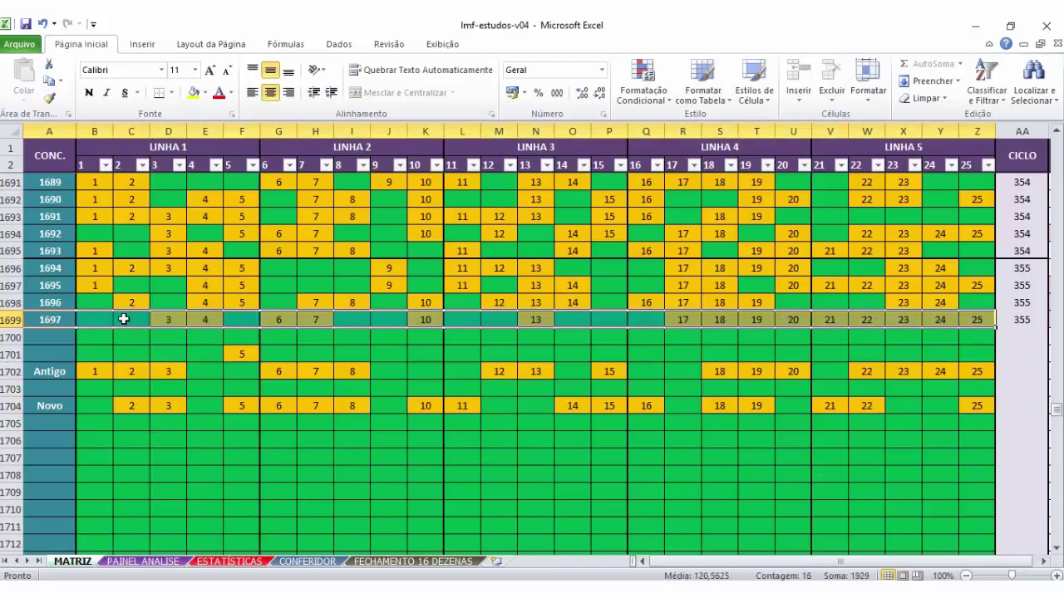
{"action": "left_click_drag", "start_coordinate": [63, 319], "coordinate": [979, 320]}
{"action": "left_click_drag", "start_coordinate": [41, 353], "coordinate": [971, 368]}
{"action": "left_click", "coordinate": [973, 371]}
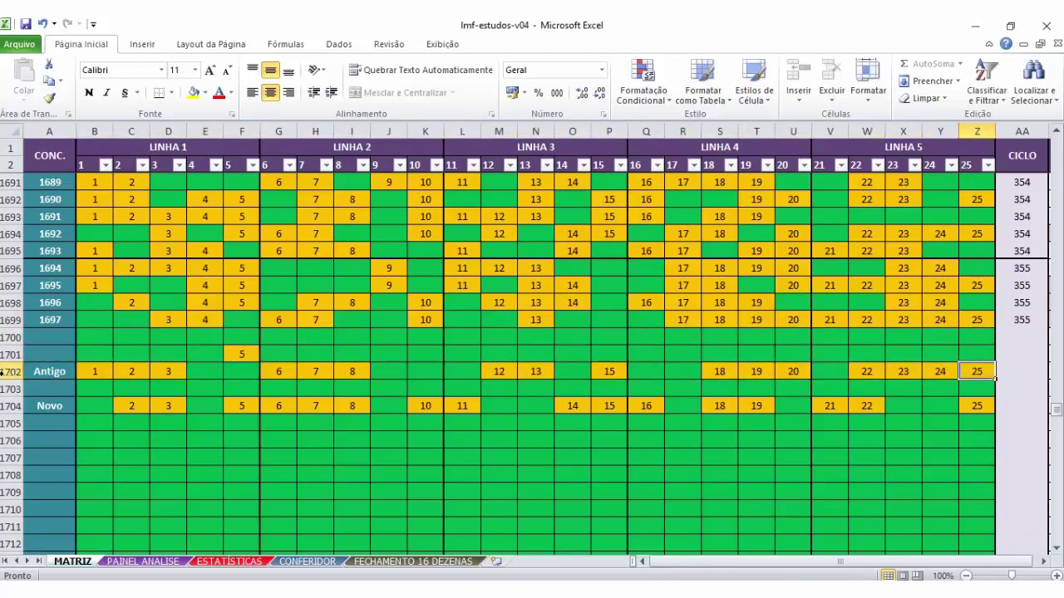
{"action": "left_click_drag", "start_coordinate": [46, 353], "coordinate": [992, 364]}
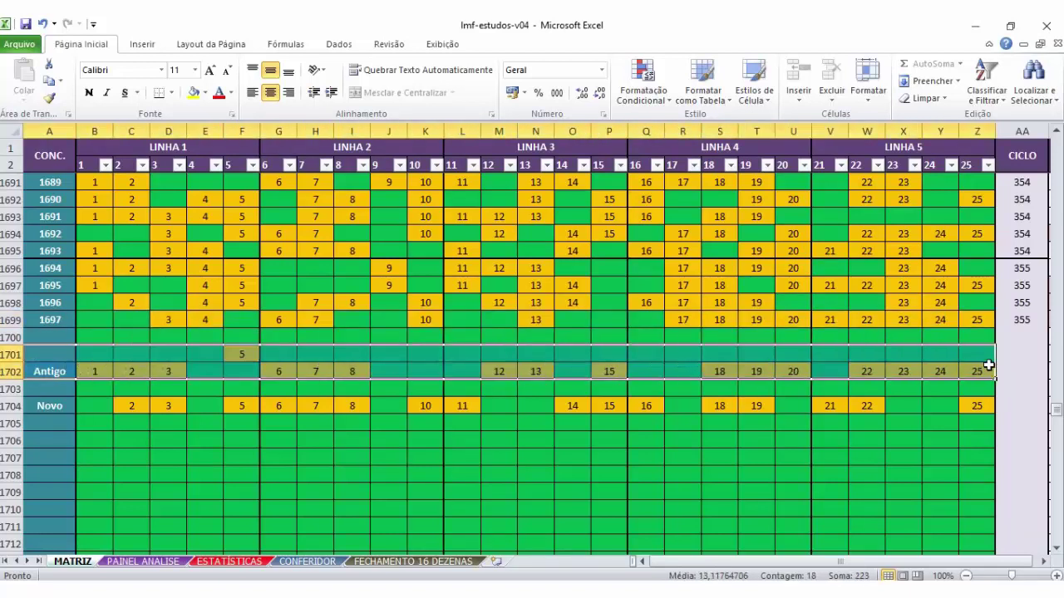
{"action": "left_click", "coordinate": [248, 353]}
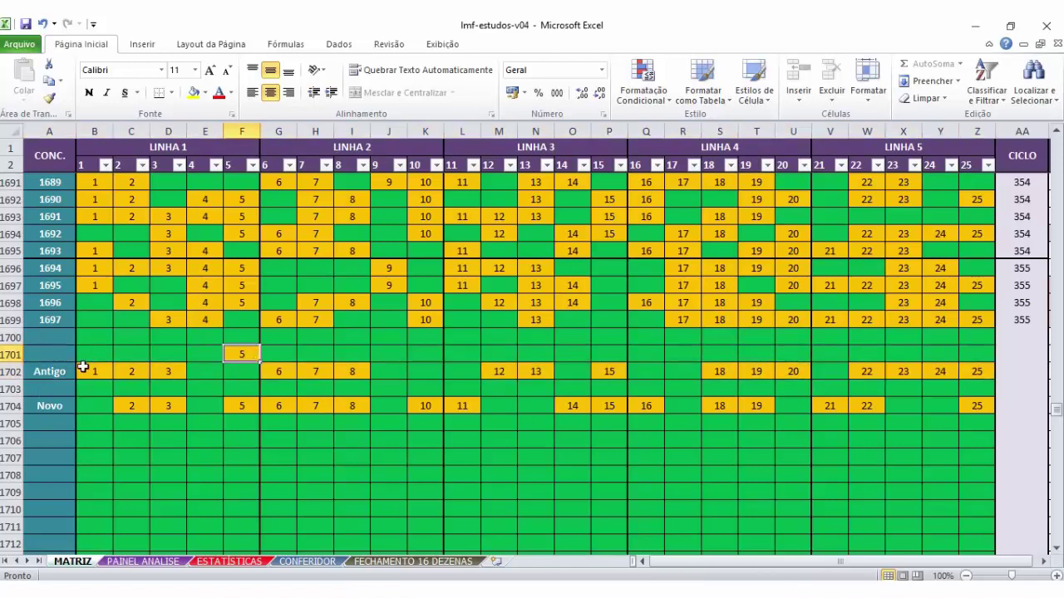
{"action": "left_click_drag", "start_coordinate": [83, 371], "coordinate": [120, 375]}
On the FECHAMENTO 16 DEZENAS sheet, check the numbers of closing row A and clear its D16 number.
{"action": "left_click", "coordinate": [413, 562]}
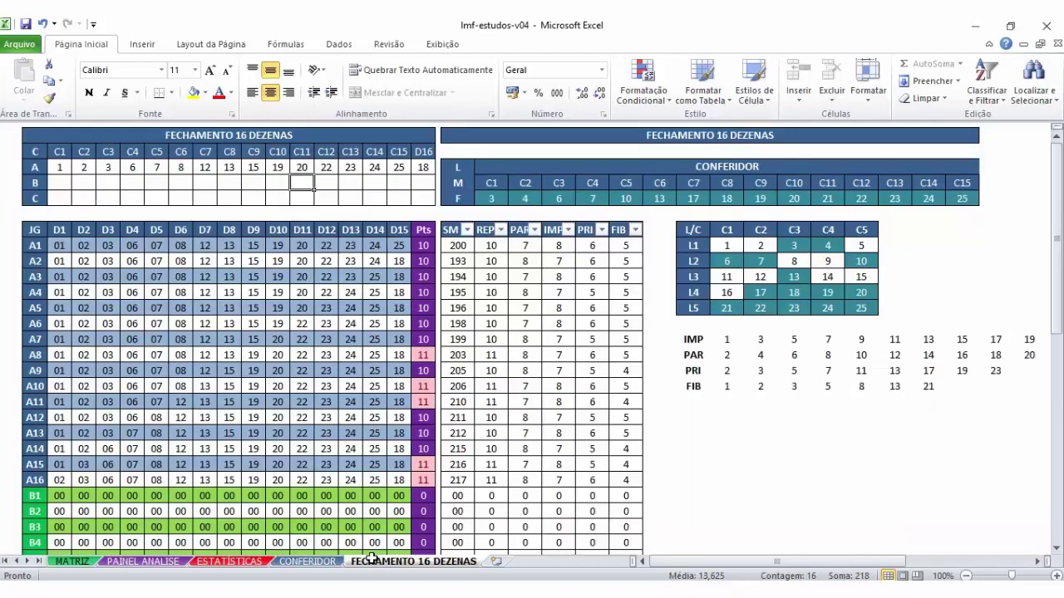
{"action": "left_click_drag", "start_coordinate": [63, 169], "coordinate": [416, 166]}
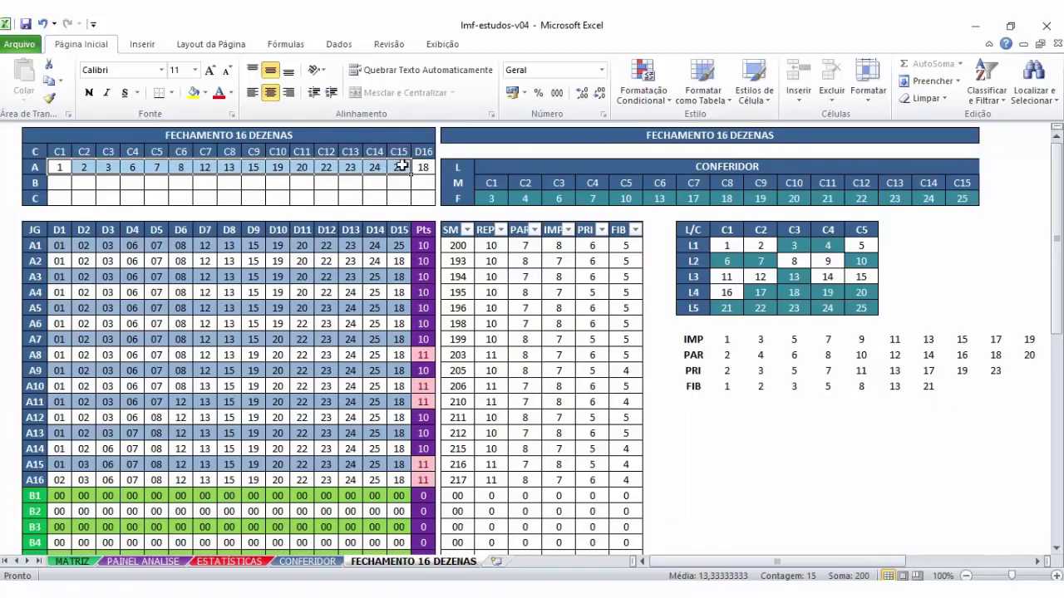
{"action": "left_click", "coordinate": [418, 165]}
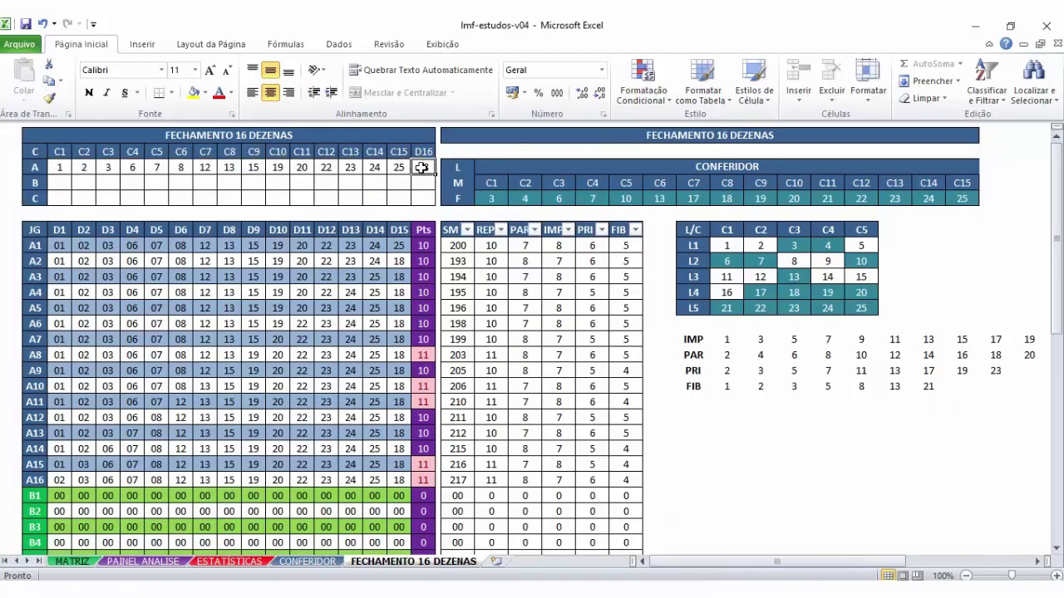
{"action": "left_click_drag", "start_coordinate": [425, 167], "coordinate": [426, 478]}
{"action": "left_click", "coordinate": [424, 167]}
{"action": "left_click", "coordinate": [422, 167]}
{"action": "key", "text": "Delete"}
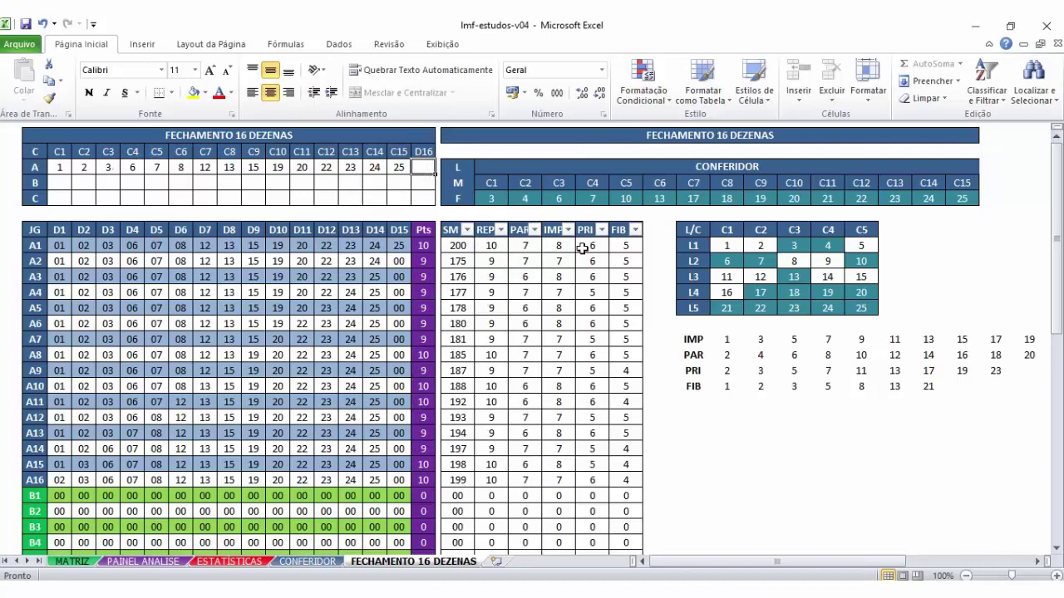
Return to the MATRIZ sheet and compare the separate 5 with the numbers of the Antigo row.
{"action": "left_click", "coordinate": [181, 560]}
{"action": "left_click", "coordinate": [73, 562]}
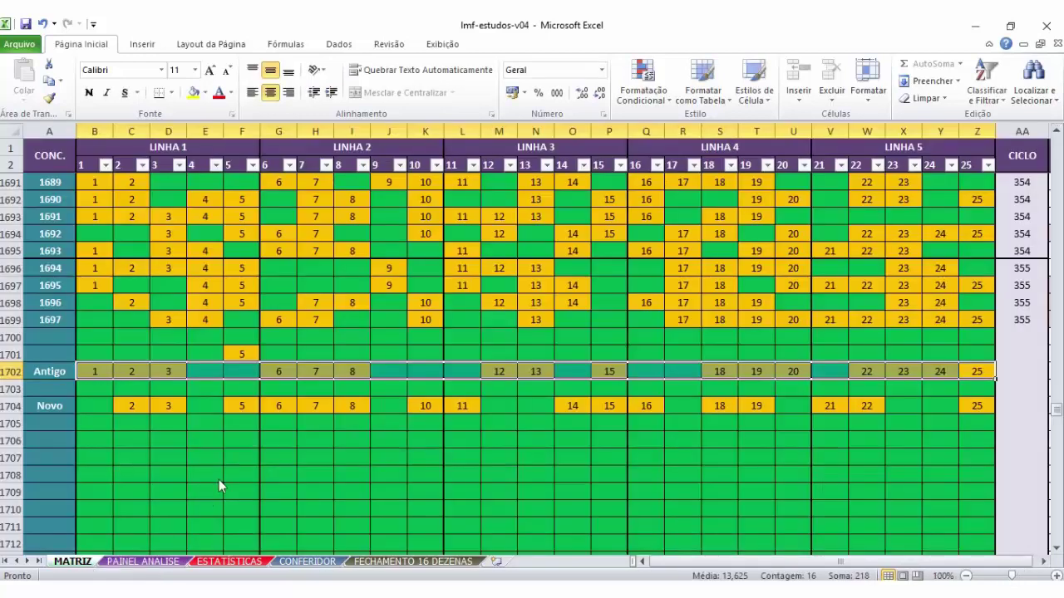
{"action": "left_click", "coordinate": [237, 354]}
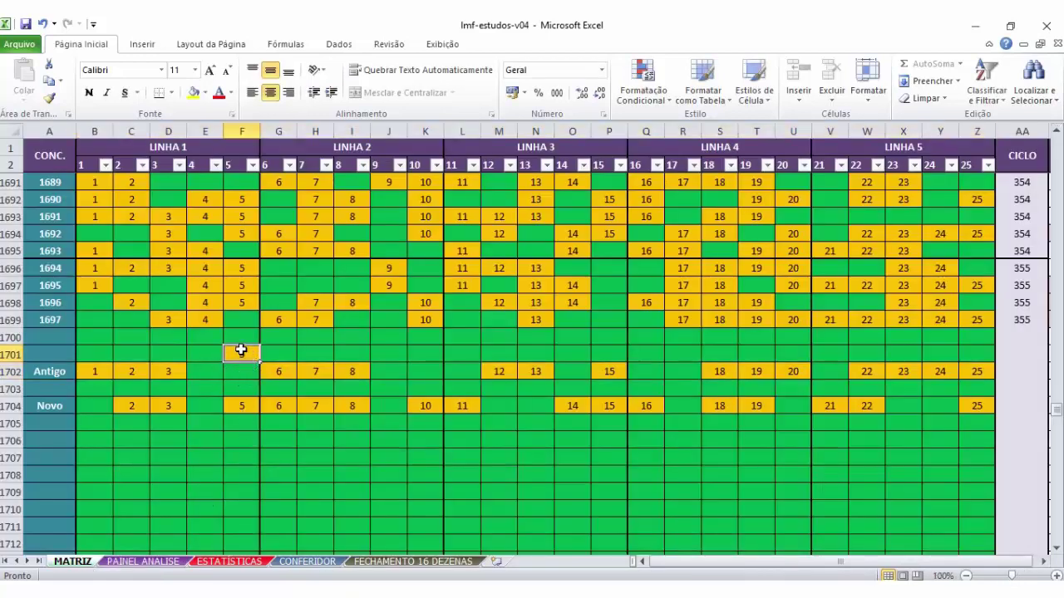
{"action": "left_click", "coordinate": [243, 373]}
{"action": "left_click_drag", "start_coordinate": [100, 371], "coordinate": [906, 372]}
{"action": "left_click", "coordinate": [747, 373]}
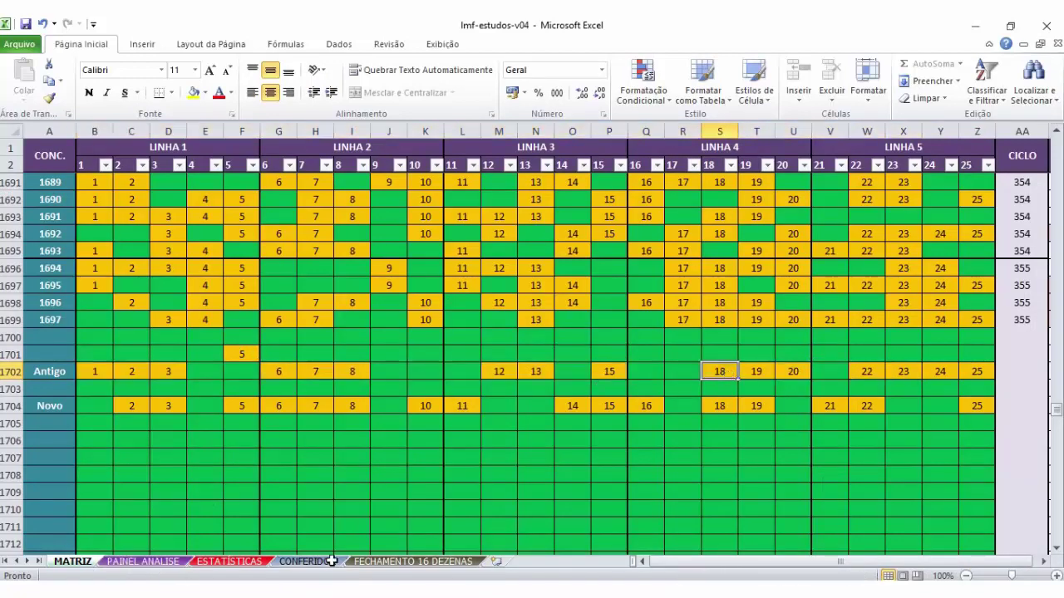
On the FECHAMENTO 16 DEZENAS sheet, try 5 as row A's D16 number and compare the games with the CONFERIDOR row.
{"action": "left_click", "coordinate": [413, 561]}
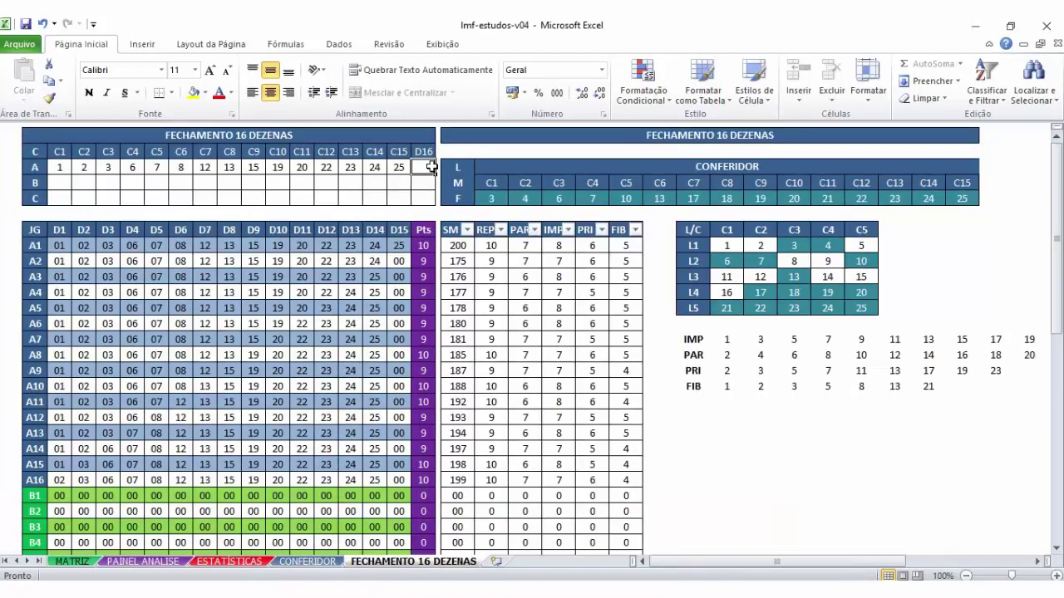
{"action": "type", "text": "5"}
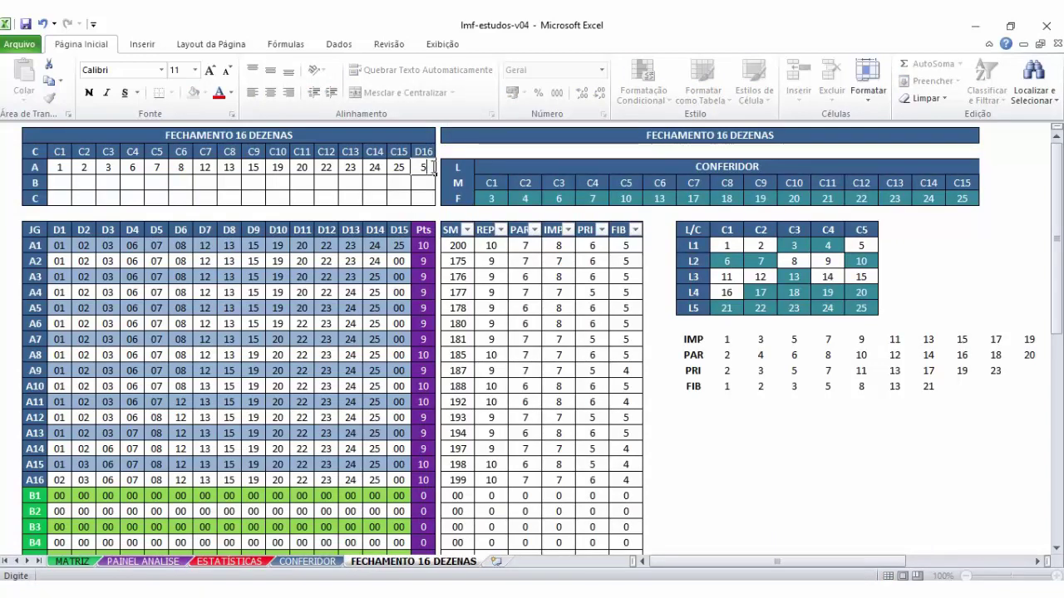
{"action": "key", "text": "Return"}
{"action": "left_click_drag", "start_coordinate": [59, 167], "coordinate": [420, 167]}
{"action": "left_click_drag", "start_coordinate": [423, 245], "coordinate": [58, 480]}
{"action": "left_click_drag", "start_coordinate": [491, 195], "coordinate": [966, 194]}
{"action": "left_click", "coordinate": [966, 196]}
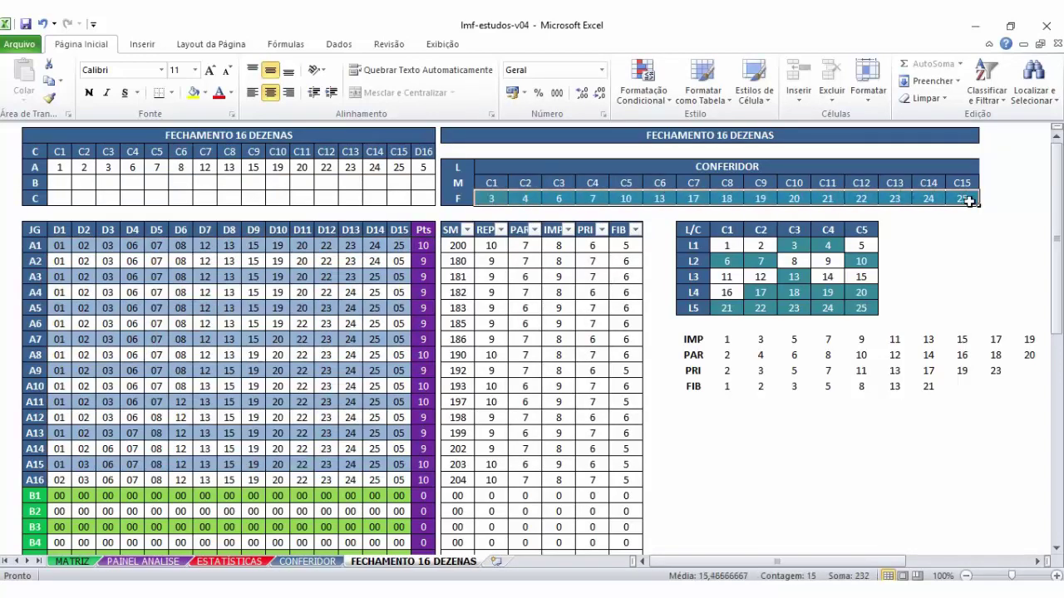
Set the D16 number of closing row A to 18.
{"action": "left_click", "coordinate": [423, 168]}
{"action": "type", "text": "18"}
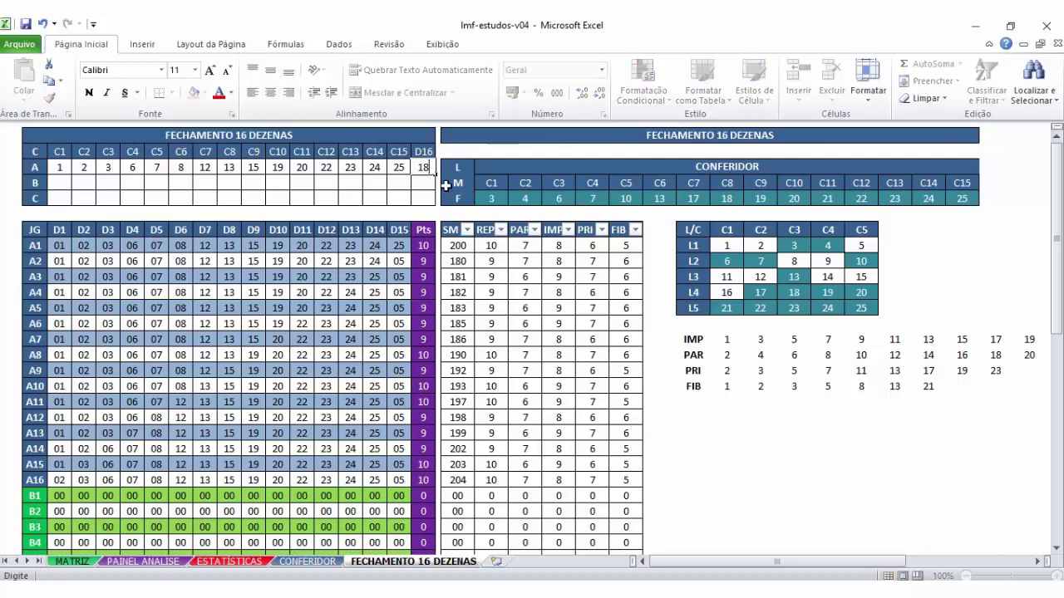
{"action": "key", "text": "Return"}
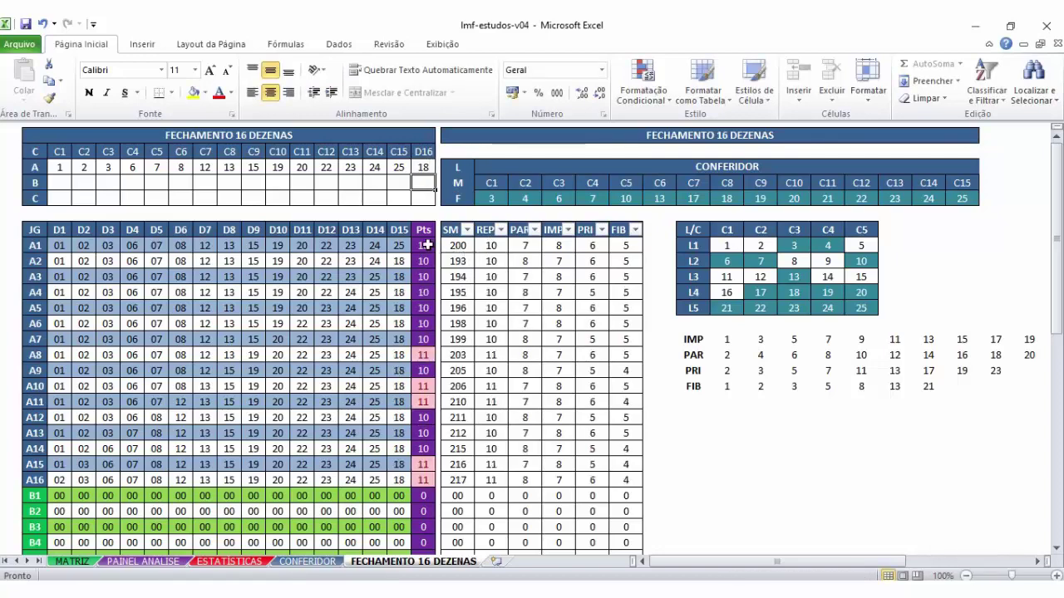
Examine the Pts column of games A1 to A16 and the numbers of games A8 to A16.
{"action": "left_click_drag", "start_coordinate": [423, 245], "coordinate": [411, 416]}
{"action": "left_click", "coordinate": [423, 465]}
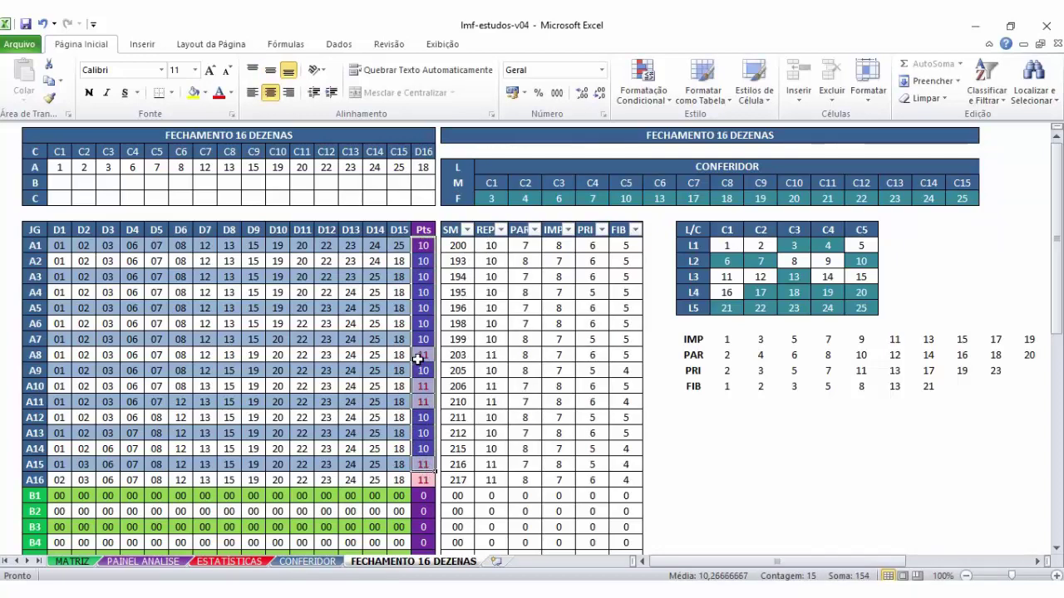
{"action": "left_click_drag", "start_coordinate": [423, 355], "coordinate": [71, 476]}
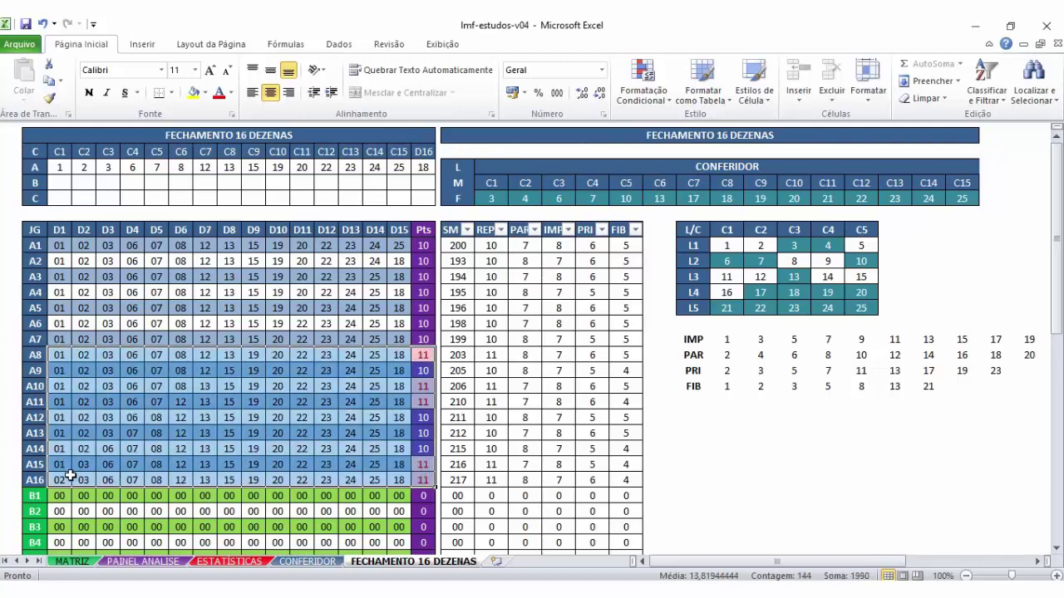
{"action": "left_click_drag", "start_coordinate": [423, 230], "coordinate": [428, 482]}
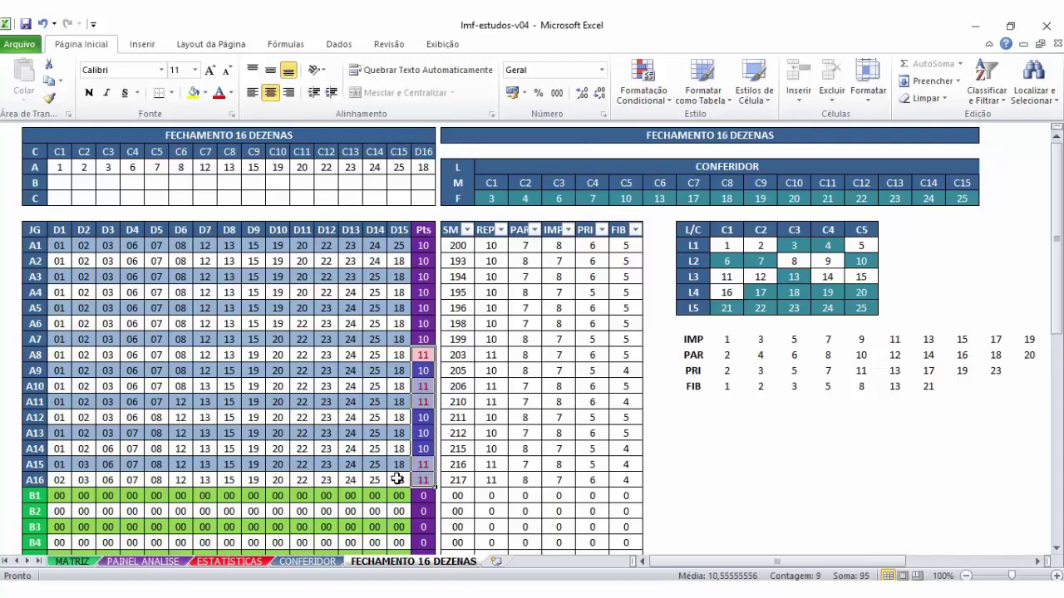
{"action": "left_click", "coordinate": [400, 480]}
{"action": "left_click_drag", "start_coordinate": [403, 480], "coordinate": [277, 389]}
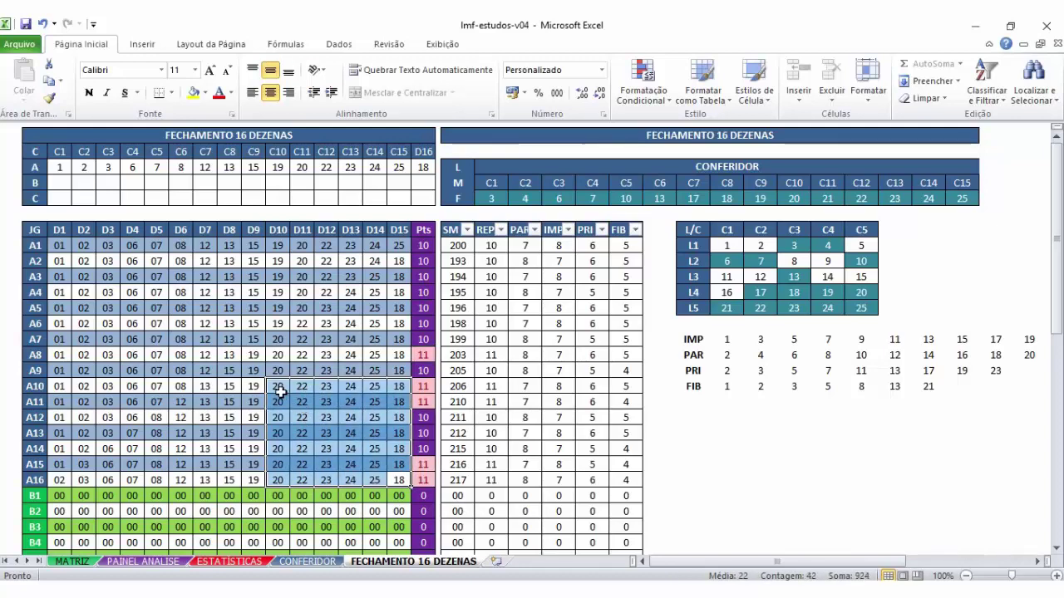
{"action": "left_click", "coordinate": [278, 387]}
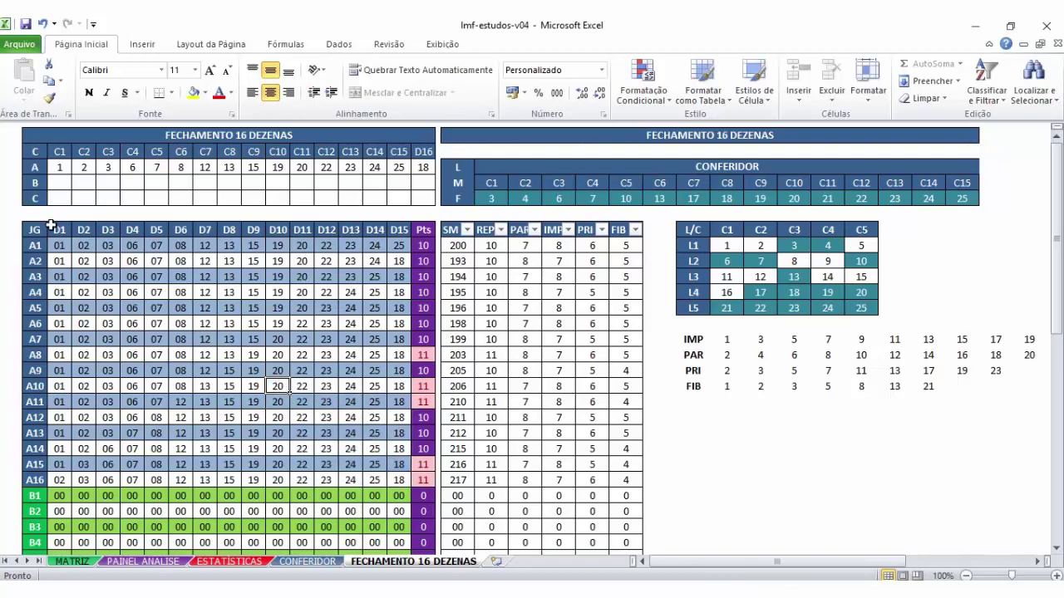
{"action": "left_click_drag", "start_coordinate": [52, 226], "coordinate": [36, 230]}
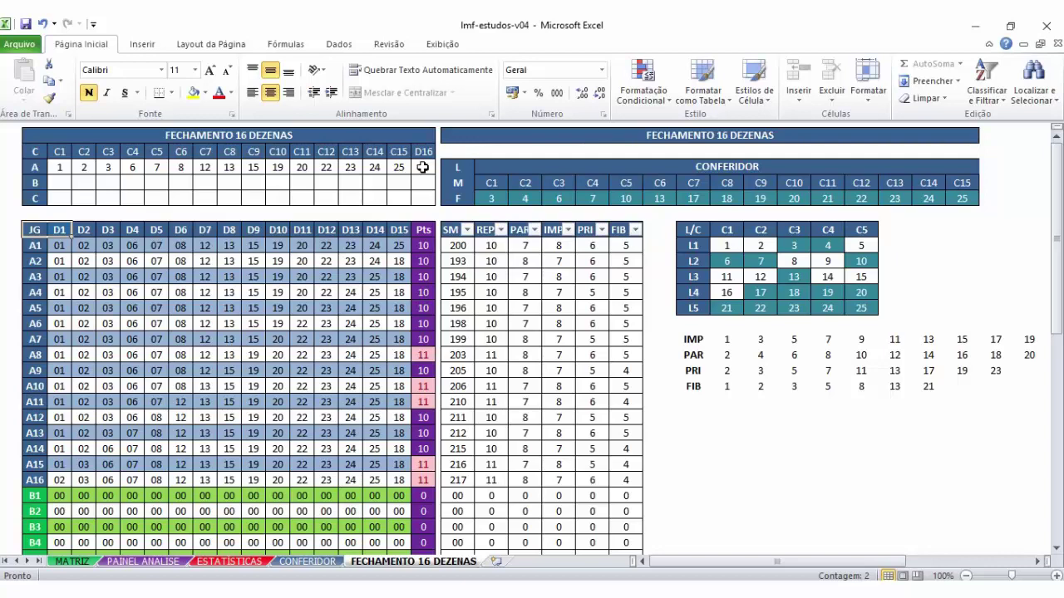
Clear all sixteen numbers of closing row A and check the emptied games table.
{"action": "left_click_drag", "start_coordinate": [423, 167], "coordinate": [80, 166]}
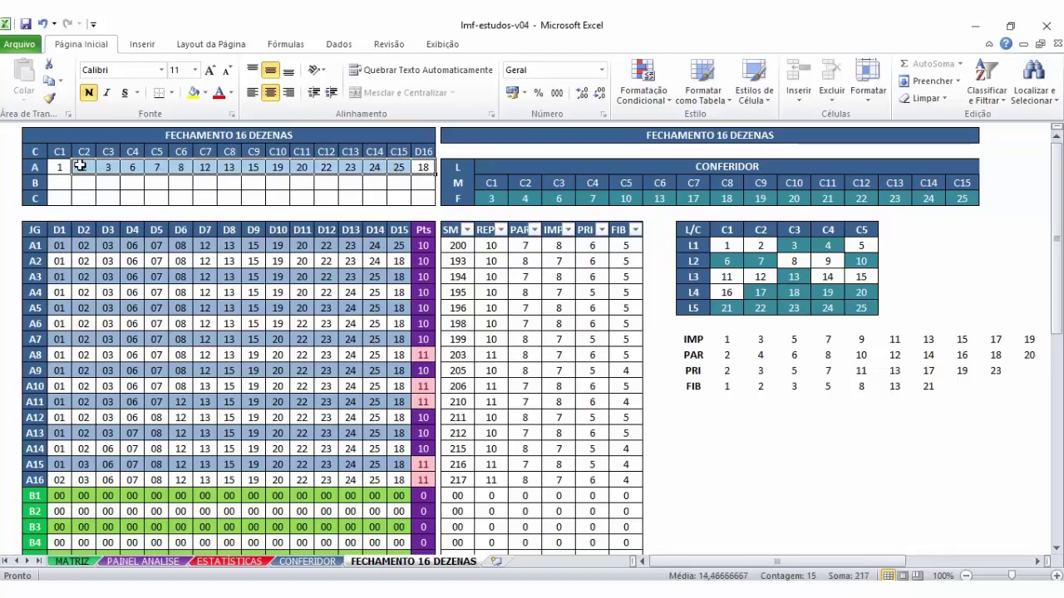
{"action": "key", "text": "Delete"}
{"action": "left_click", "coordinate": [58, 167]}
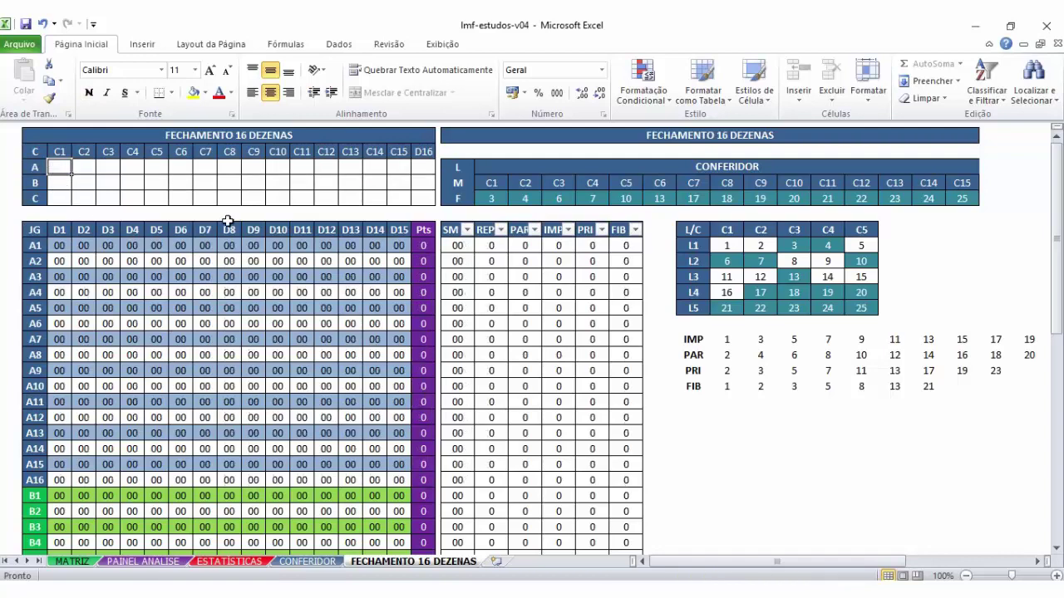
{"action": "scroll", "coordinate": [280, 237], "scroll_direction": "down", "scroll_amount": 5}
{"action": "scroll", "coordinate": [305, 241], "scroll_direction": "up", "scroll_amount": 5}
On the MATRIZ sheet, delete the Antigo row together with the separate 5 in the row above it.
{"action": "left_click", "coordinate": [74, 561]}
{"action": "left_click_drag", "start_coordinate": [46, 372], "coordinate": [974, 355]}
{"action": "key", "text": "Delete"}
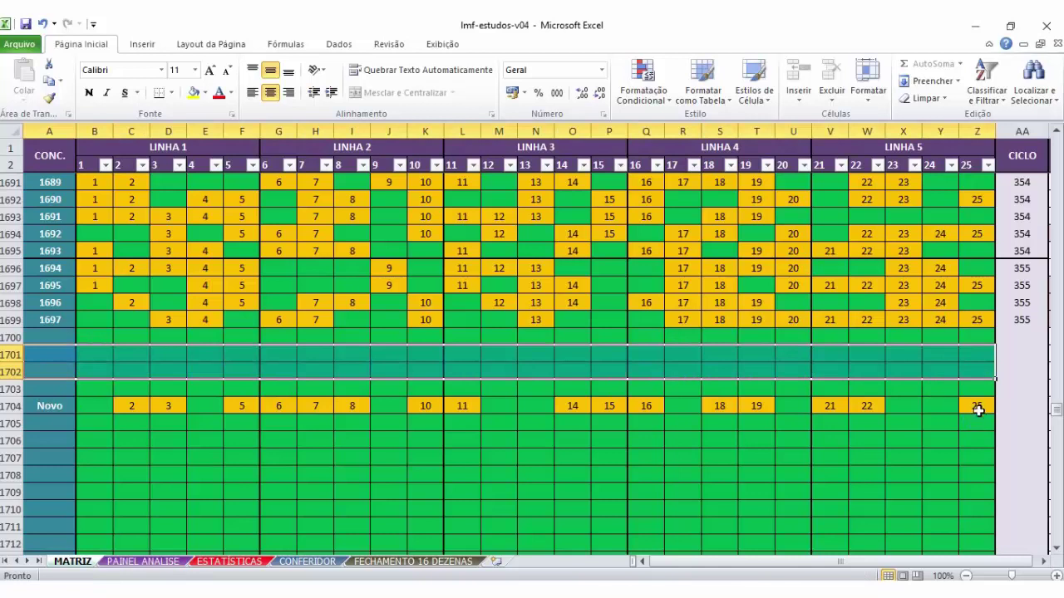
{"action": "left_click", "coordinate": [978, 410]}
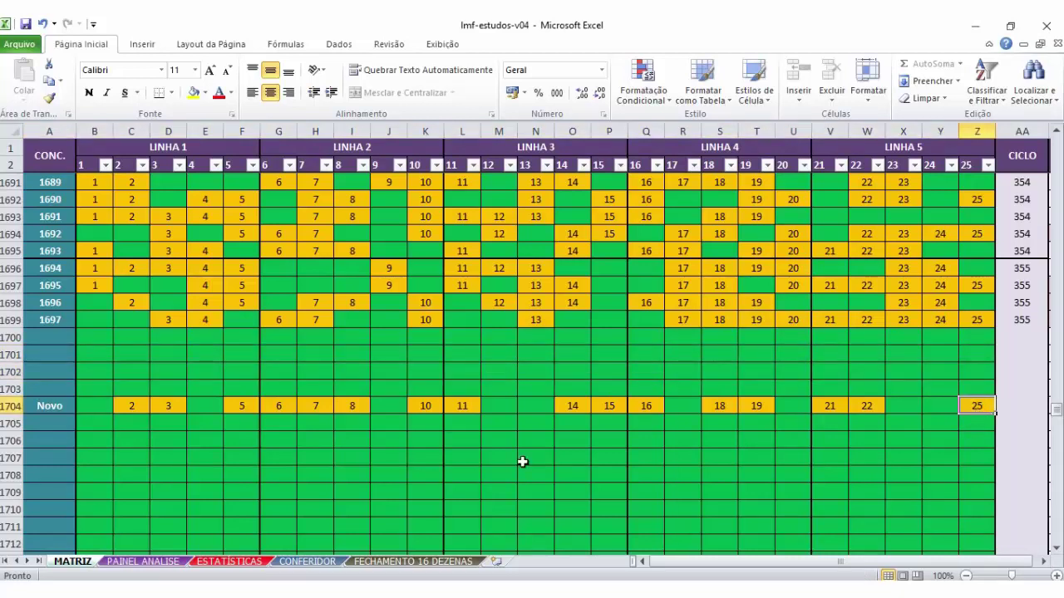
Compare the Novo row with the contest 1697 row and examine its sequence from 17 to 25.
{"action": "scroll", "coordinate": [625, 367], "scroll_direction": "up", "scroll_amount": 2}
{"action": "scroll", "coordinate": [689, 363], "scroll_direction": "down", "scroll_amount": 1}
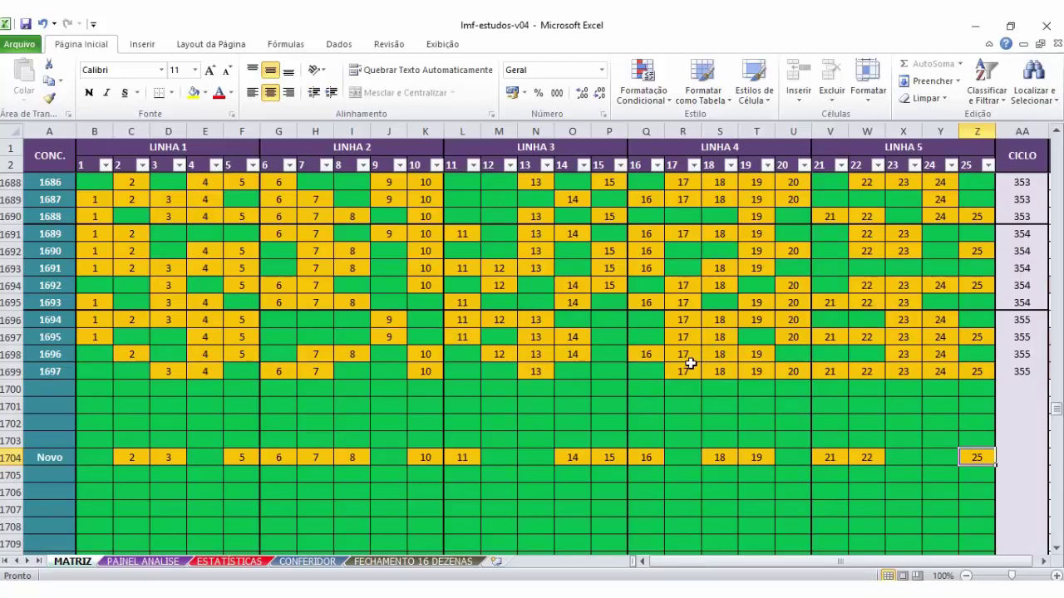
{"action": "left_click_drag", "start_coordinate": [972, 456], "coordinate": [66, 453]}
{"action": "left_click_drag", "start_coordinate": [78, 373], "coordinate": [1007, 372]}
{"action": "left_click", "coordinate": [680, 371]}
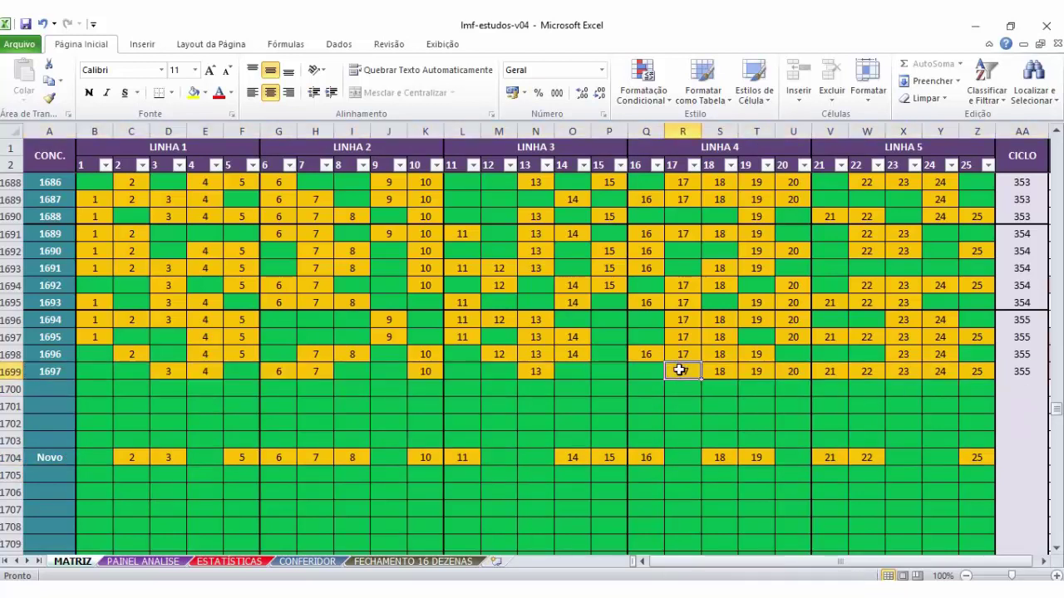
{"action": "left_click_drag", "start_coordinate": [680, 371], "coordinate": [971, 373]}
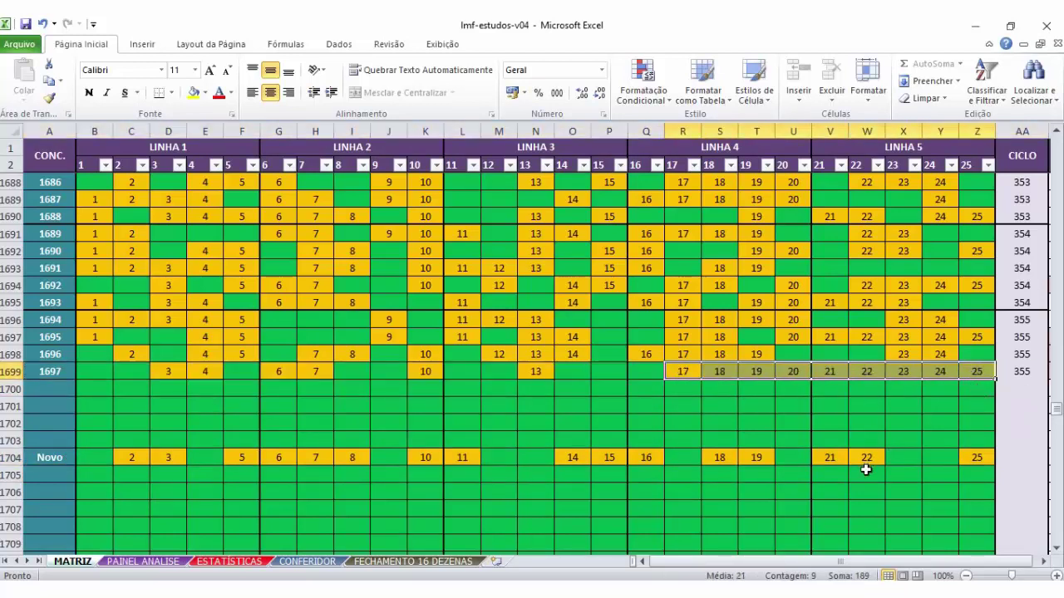
{"action": "mouse_move", "coordinate": [684, 371]}
{"action": "left_mouse_down"}
{"action": "mouse_move", "coordinate": [981, 368]}
{"action": "mouse_move", "coordinate": [683, 372]}
{"action": "left_mouse_up"}
{"action": "left_click", "coordinate": [671, 389]}
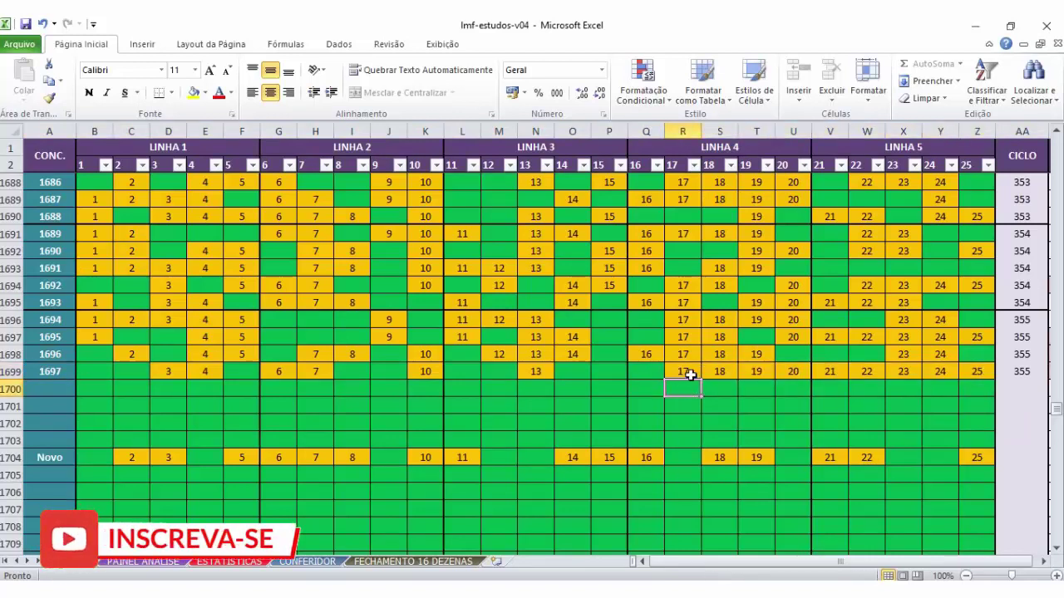
{"action": "mouse_move", "coordinate": [684, 370]}
{"action": "left_mouse_down"}
{"action": "mouse_move", "coordinate": [973, 368]}
{"action": "mouse_move", "coordinate": [681, 378]}
{"action": "left_mouse_up"}
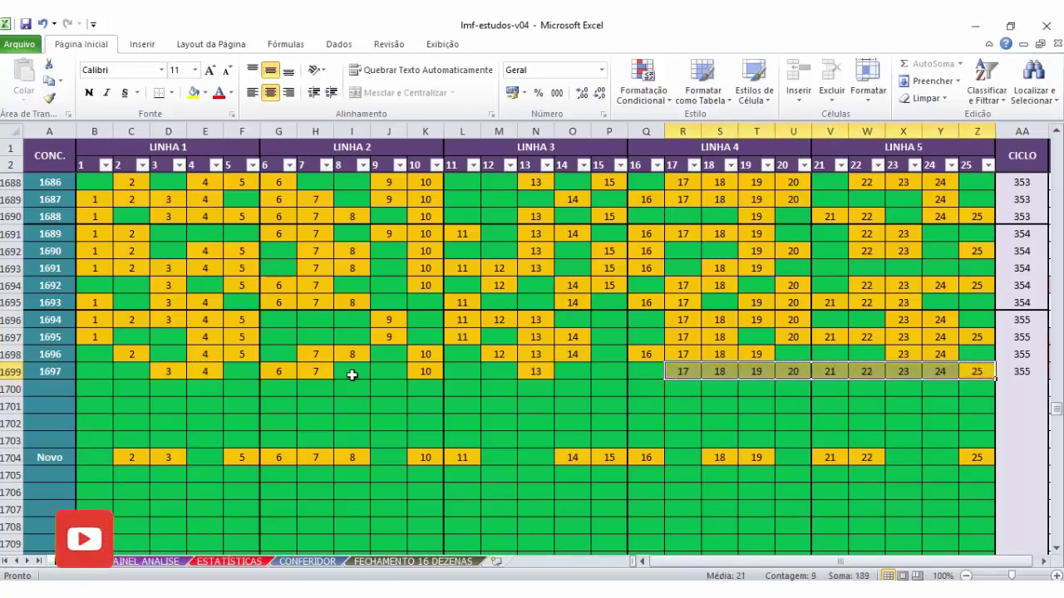
Examine the numbers drawn and missing between 1 and 16 in the contest 1697 row.
{"action": "left_click_drag", "start_coordinate": [88, 370], "coordinate": [648, 367]}
{"action": "left_click", "coordinate": [648, 367]}
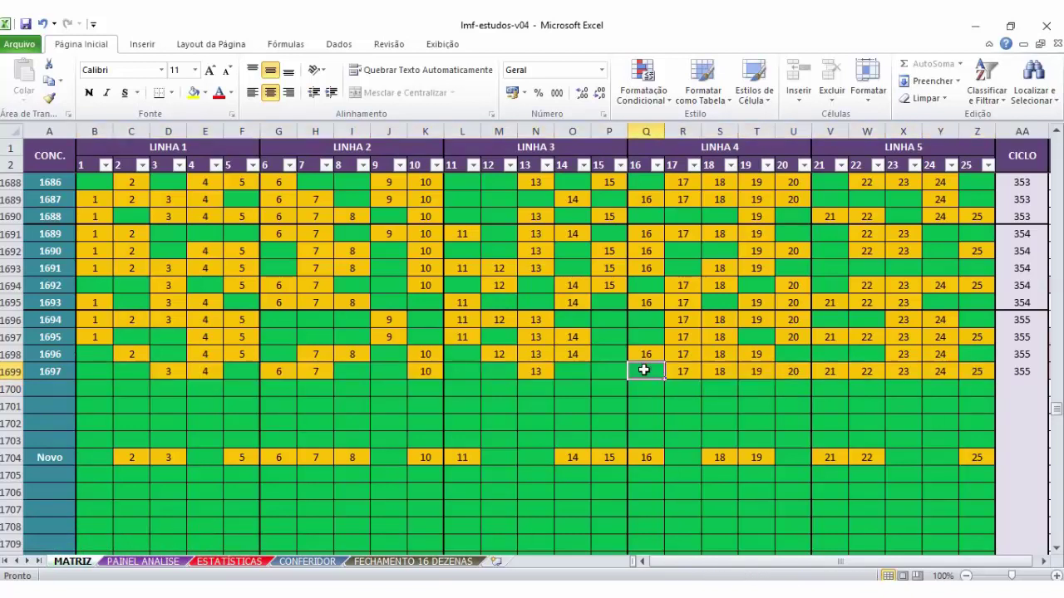
{"action": "left_click", "coordinate": [99, 374]}
{"action": "left_click_drag", "start_coordinate": [99, 373], "coordinate": [618, 374]}
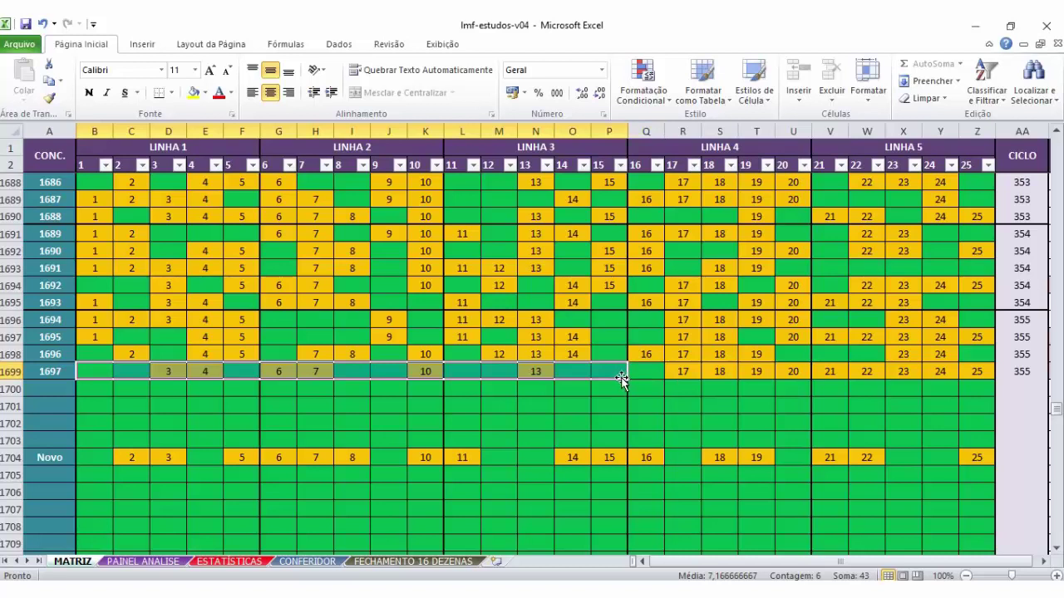
{"action": "left_click_drag", "start_coordinate": [99, 373], "coordinate": [601, 377]}
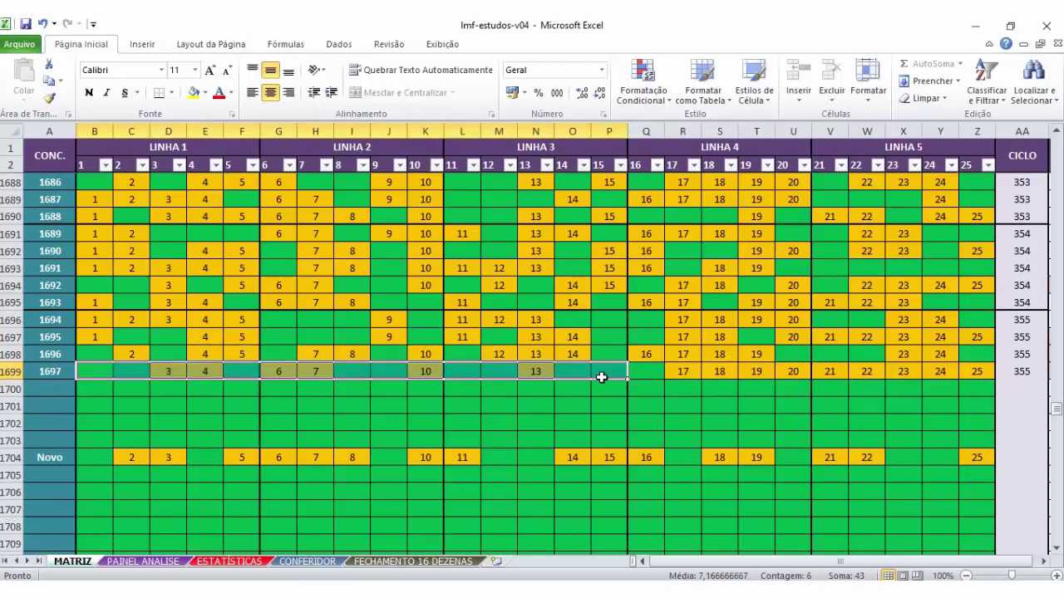
{"action": "left_click_drag", "start_coordinate": [90, 371], "coordinate": [612, 371]}
{"action": "left_click_drag", "start_coordinate": [88, 373], "coordinate": [599, 365]}
{"action": "left_click", "coordinate": [90, 368]}
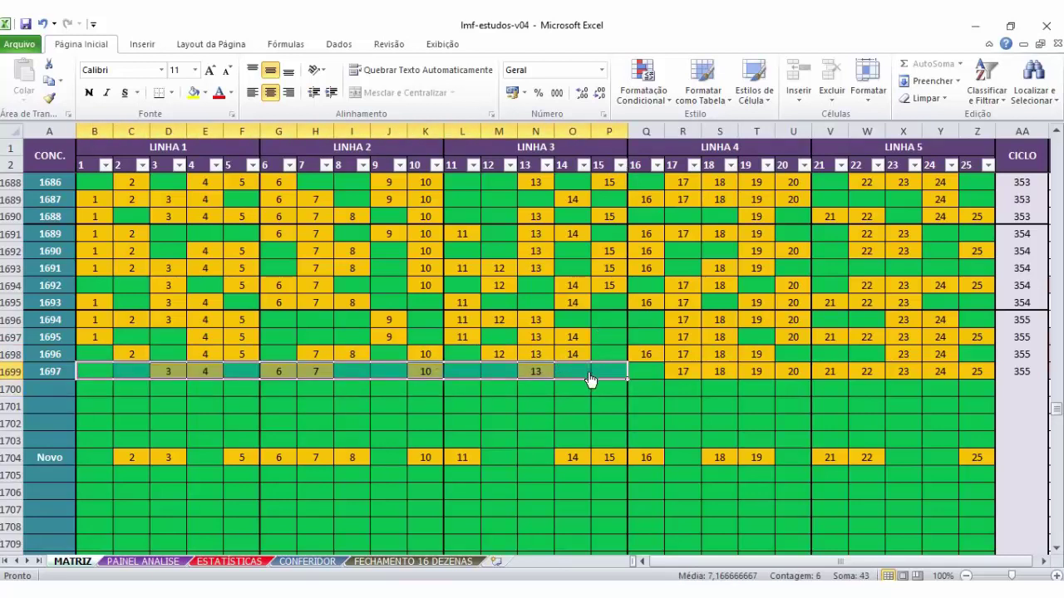
On the PAINEL ANALISE sheet, check the PAR, IMP, PRI and FIB values of the latest contest.
{"action": "left_click", "coordinate": [166, 561]}
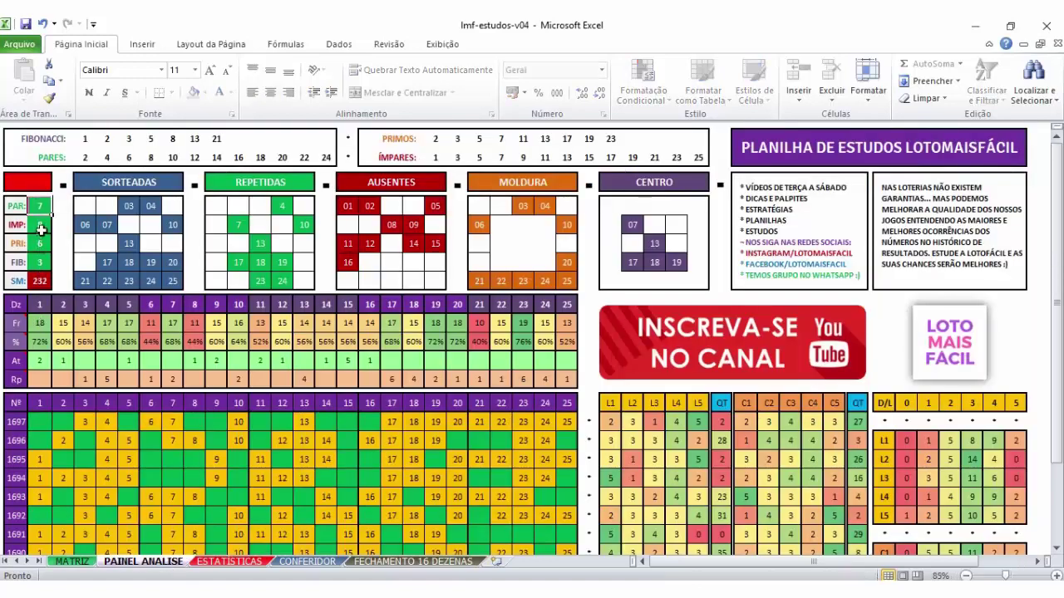
{"action": "left_click_drag", "start_coordinate": [39, 207], "coordinate": [40, 224]}
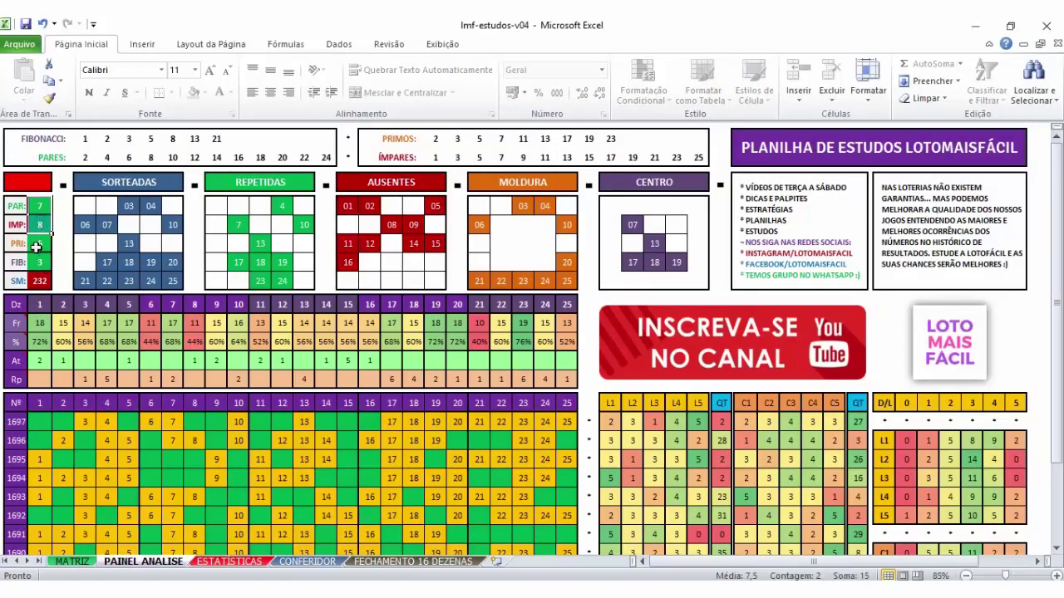
{"action": "left_click", "coordinate": [36, 247]}
{"action": "left_click", "coordinate": [39, 262]}
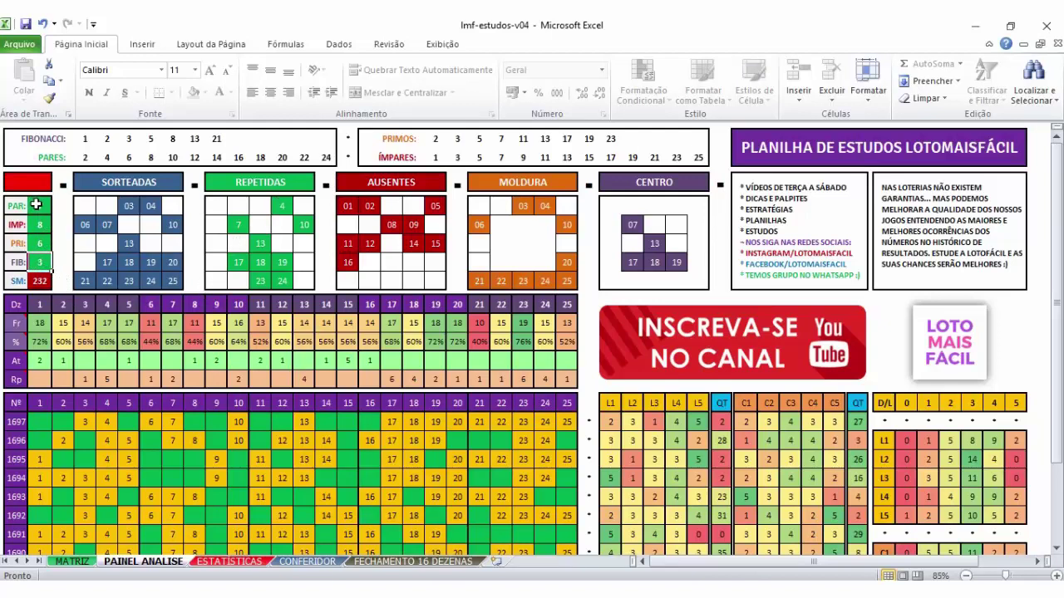
{"action": "left_click_drag", "start_coordinate": [33, 205], "coordinate": [39, 261]}
On the ESTATÍSTICAS sheet, examine the green ranges for even/odd, repeated, prime and Fibonacci numbers and for sums.
{"action": "left_click", "coordinate": [218, 561]}
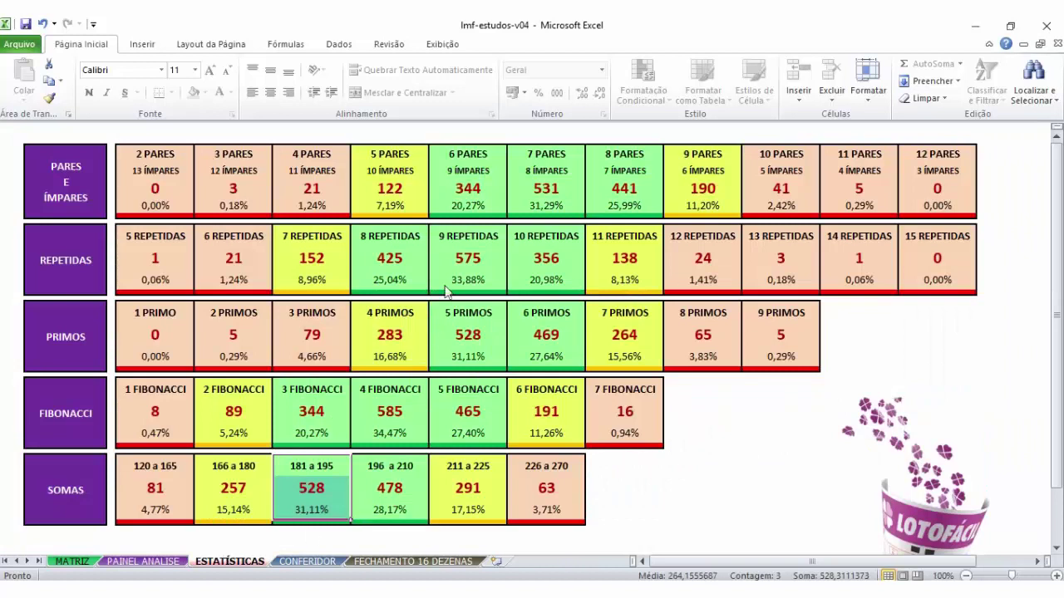
{"action": "left_click_drag", "start_coordinate": [473, 183], "coordinate": [617, 199]}
{"action": "left_click_drag", "start_coordinate": [395, 234], "coordinate": [534, 270]}
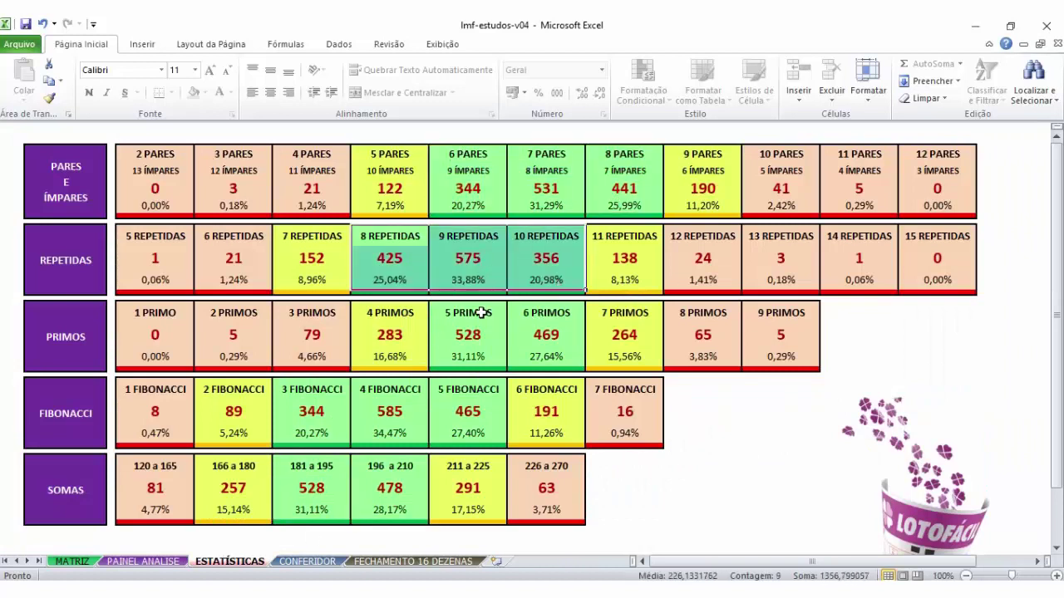
{"action": "left_click_drag", "start_coordinate": [482, 312], "coordinate": [543, 359]}
{"action": "left_click_drag", "start_coordinate": [329, 387], "coordinate": [463, 434]}
{"action": "left_click_drag", "start_coordinate": [334, 489], "coordinate": [410, 512]}
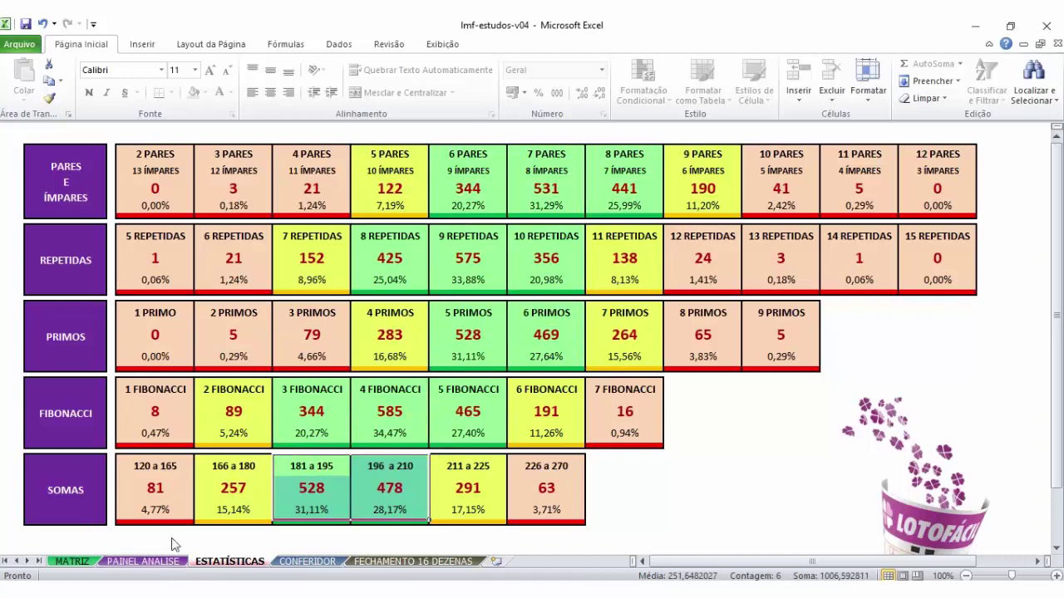
Back on the PAINEL ANALISE sheet, check the SM value and the 17 to 25 sequence of contest 1697.
{"action": "left_click", "coordinate": [145, 561]}
{"action": "left_click", "coordinate": [39, 281]}
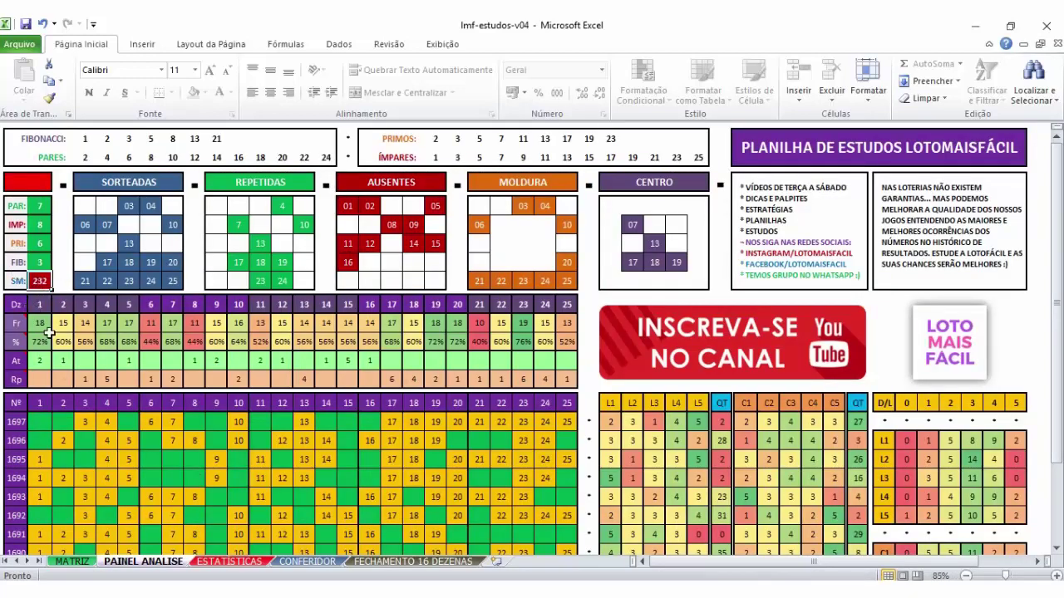
{"action": "left_click", "coordinate": [375, 419]}
{"action": "left_click_drag", "start_coordinate": [375, 418], "coordinate": [397, 426]}
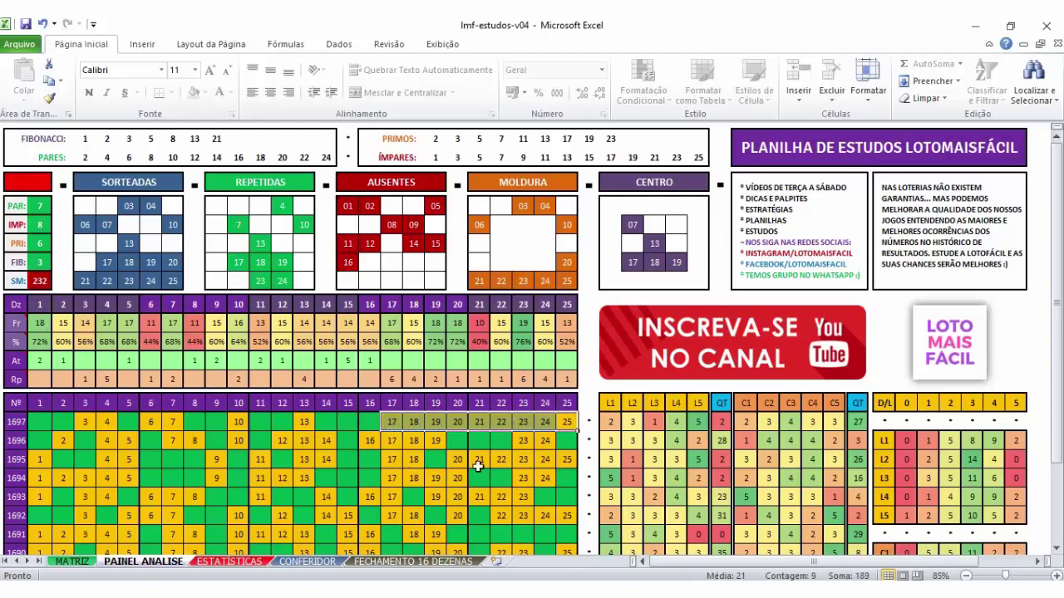
Check the 226 a 270 range in the SOMAS row of the ESTATÍSTICAS sheet, and return to PAINEL ANALISE.
{"action": "left_click", "coordinate": [208, 565]}
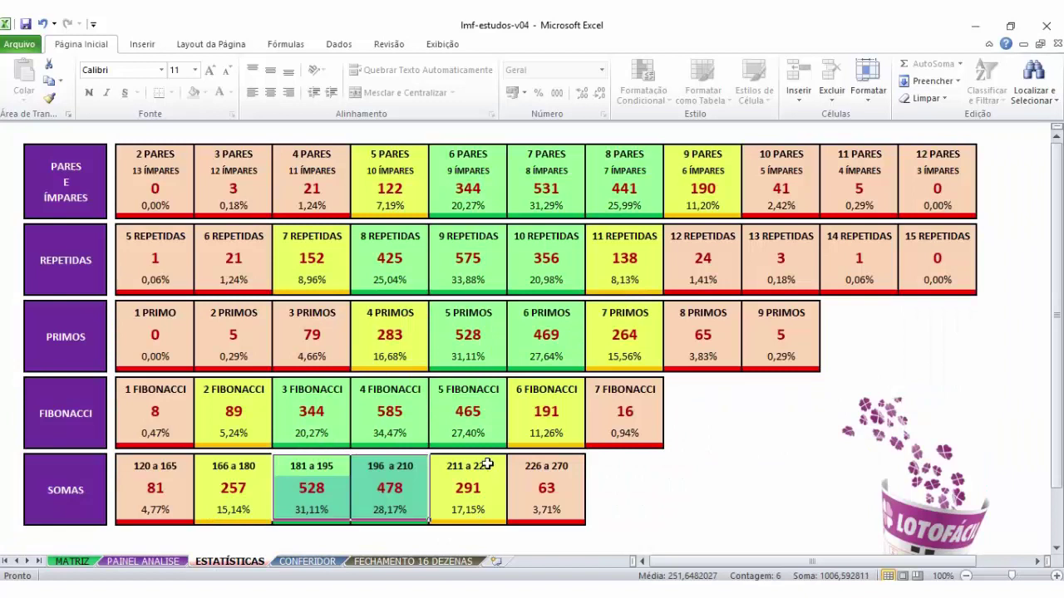
{"action": "left_click_drag", "start_coordinate": [479, 497], "coordinate": [550, 510]}
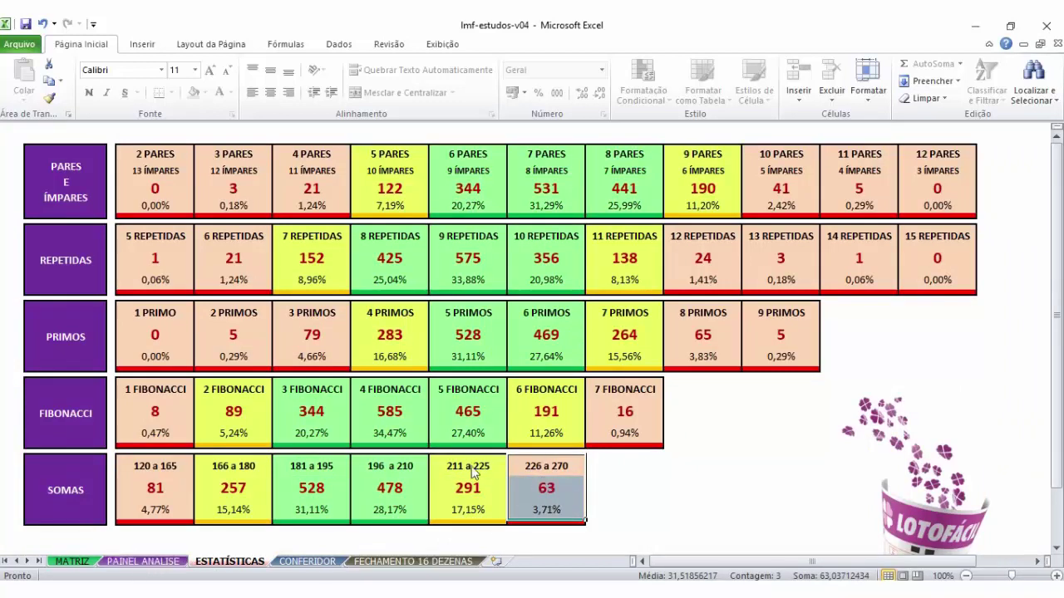
{"action": "left_click", "coordinate": [176, 563]}
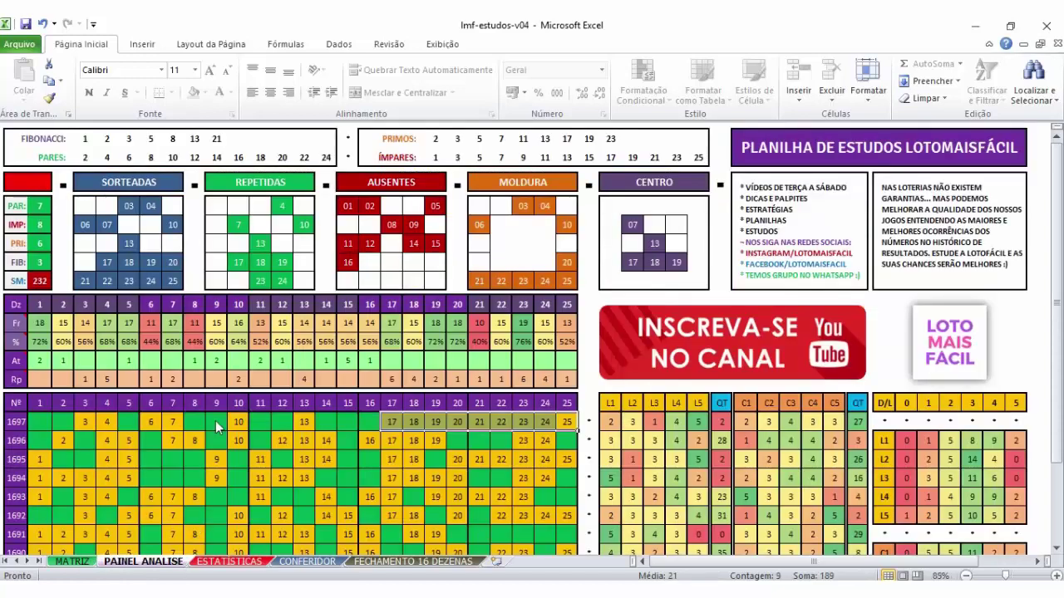
Check the count and percentage of the 226 a 270 sum range on the ESTATÍSTICAS sheet.
{"action": "left_click", "coordinate": [230, 562]}
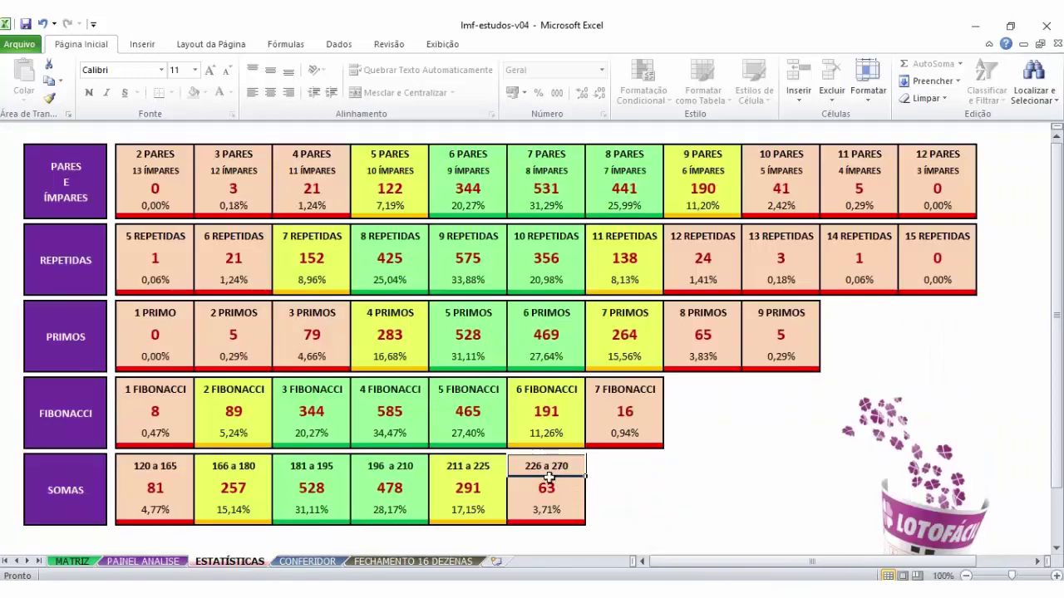
{"action": "left_click_drag", "start_coordinate": [553, 482], "coordinate": [549, 521]}
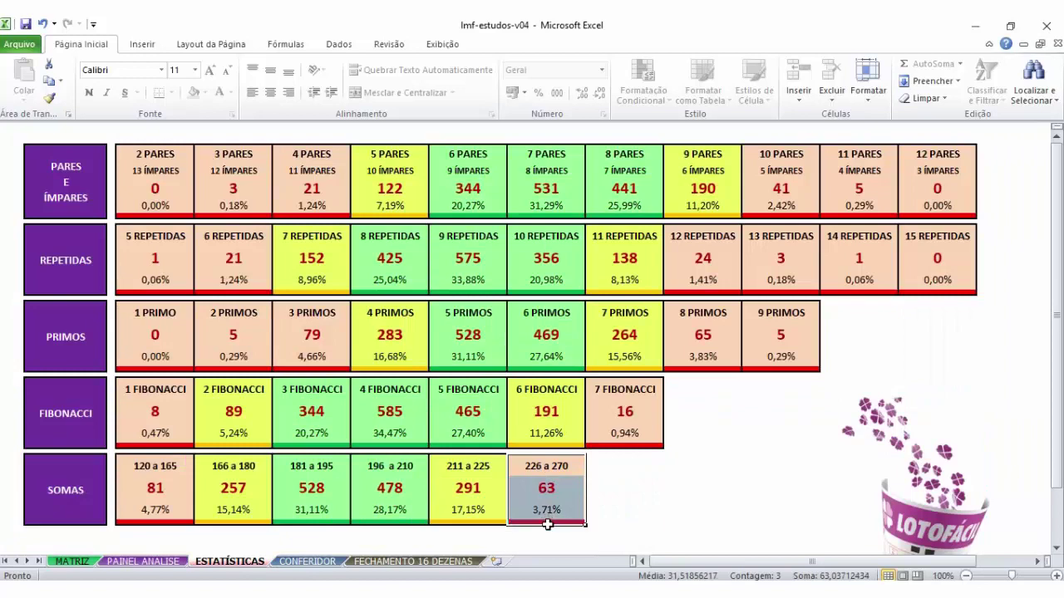
{"action": "left_click", "coordinate": [176, 563]}
On the PAINEL ANALISE sheet, review contest 1697's values from PAR down to SM.
{"action": "left_click", "coordinate": [37, 281]}
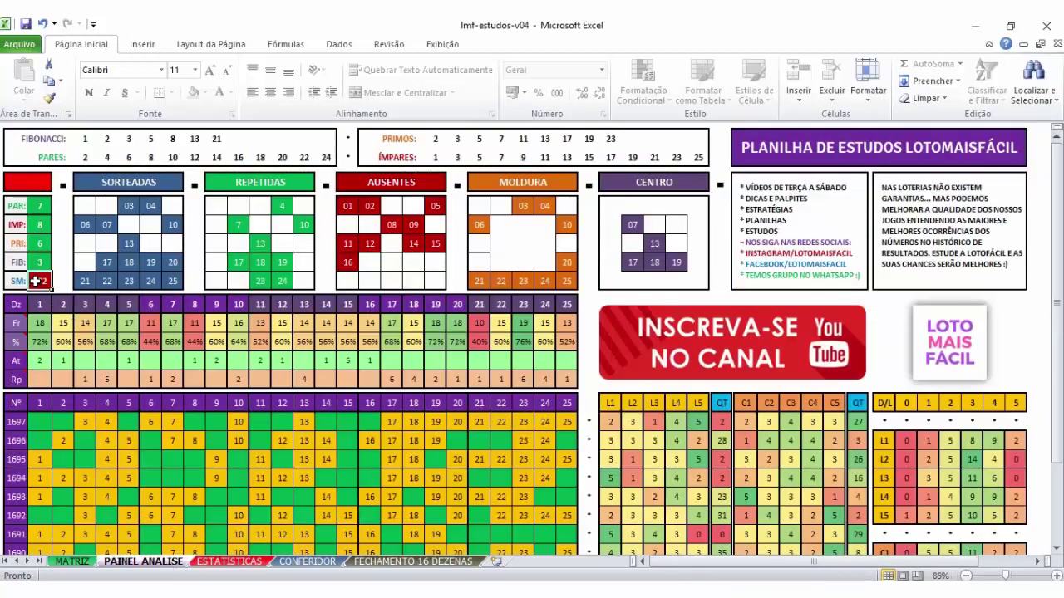
{"action": "left_click_drag", "start_coordinate": [39, 206], "coordinate": [37, 279]}
{"action": "left_click", "coordinate": [38, 279]}
{"action": "left_click_drag", "start_coordinate": [39, 206], "coordinate": [38, 274]}
Check the latest contest's REPETIDAS grid against the 9 REPETIDAS column on the ESTATÍSTICAS sheet.
{"action": "left_click", "coordinate": [258, 245]}
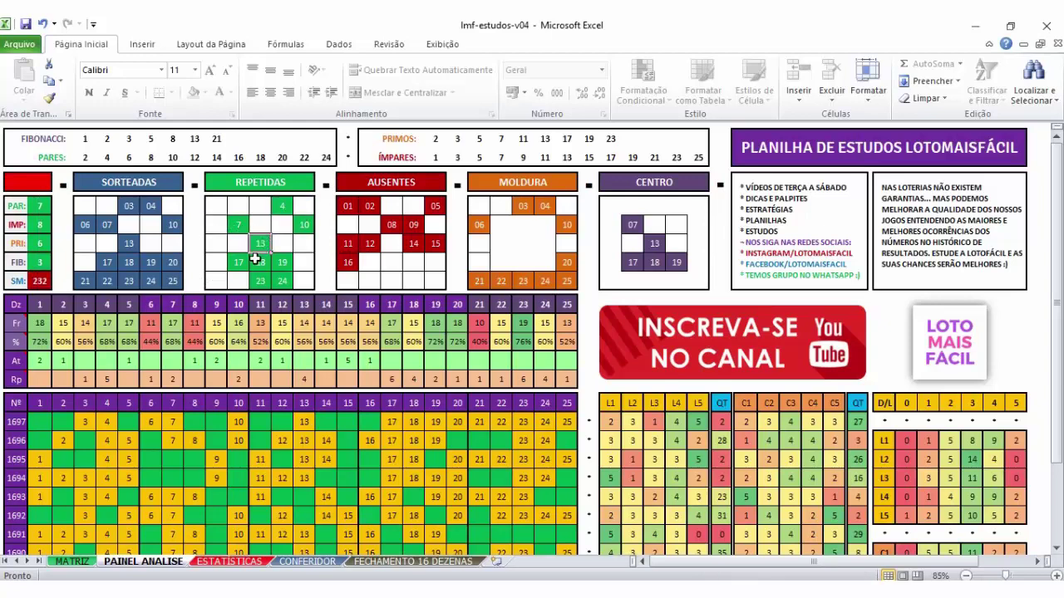
{"action": "left_click", "coordinate": [260, 280]}
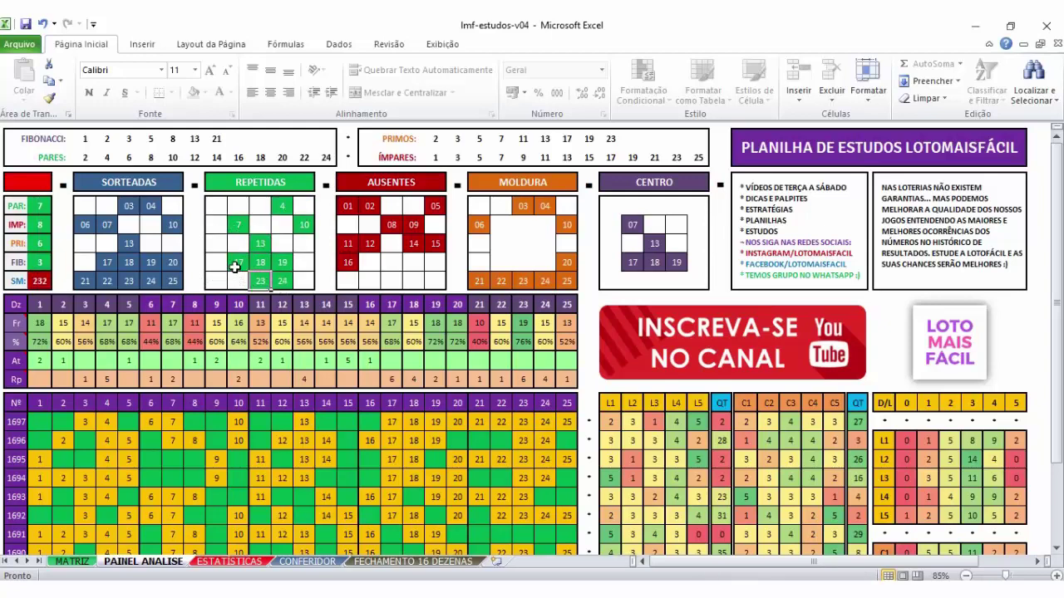
{"action": "left_click", "coordinate": [229, 562]}
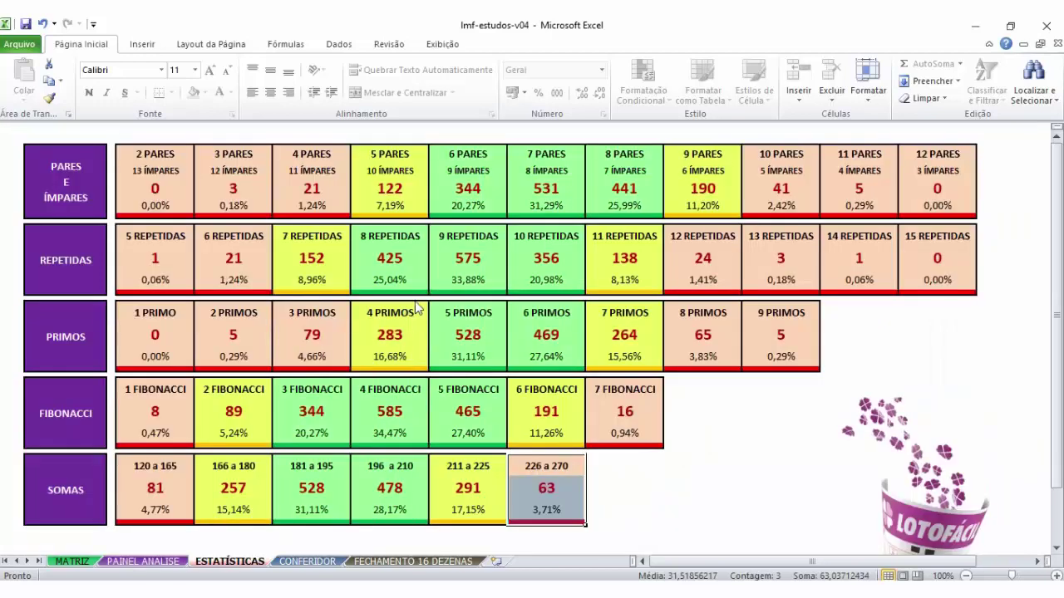
{"action": "left_click_drag", "start_coordinate": [451, 238], "coordinate": [460, 281]}
Back on the PAINEL ANALISE sheet, examine the MOLDURA and CENTRO grids of contest 1697.
{"action": "left_click", "coordinate": [166, 562]}
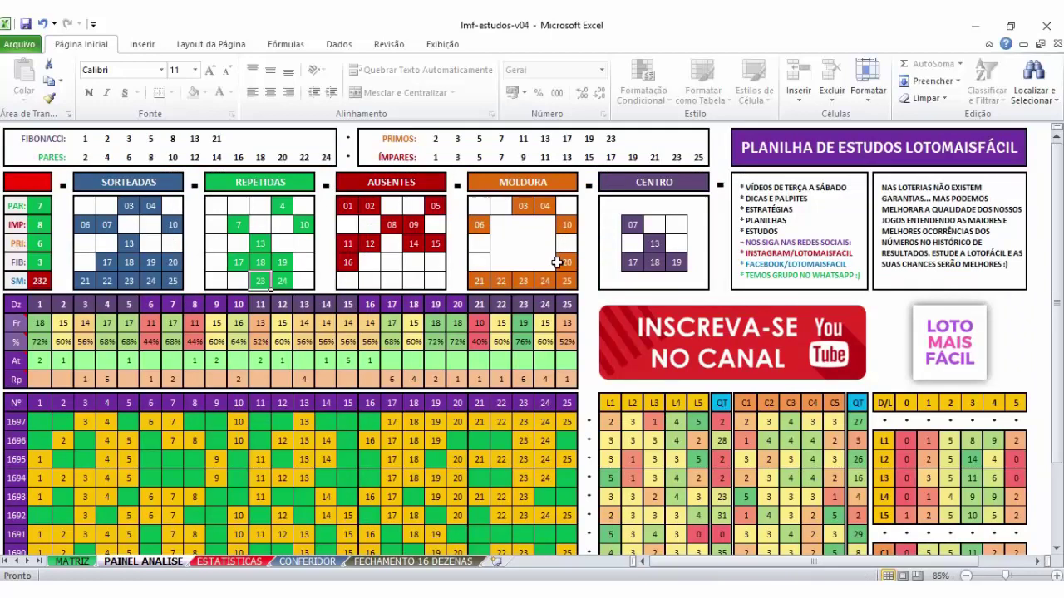
{"action": "left_click", "coordinate": [501, 281]}
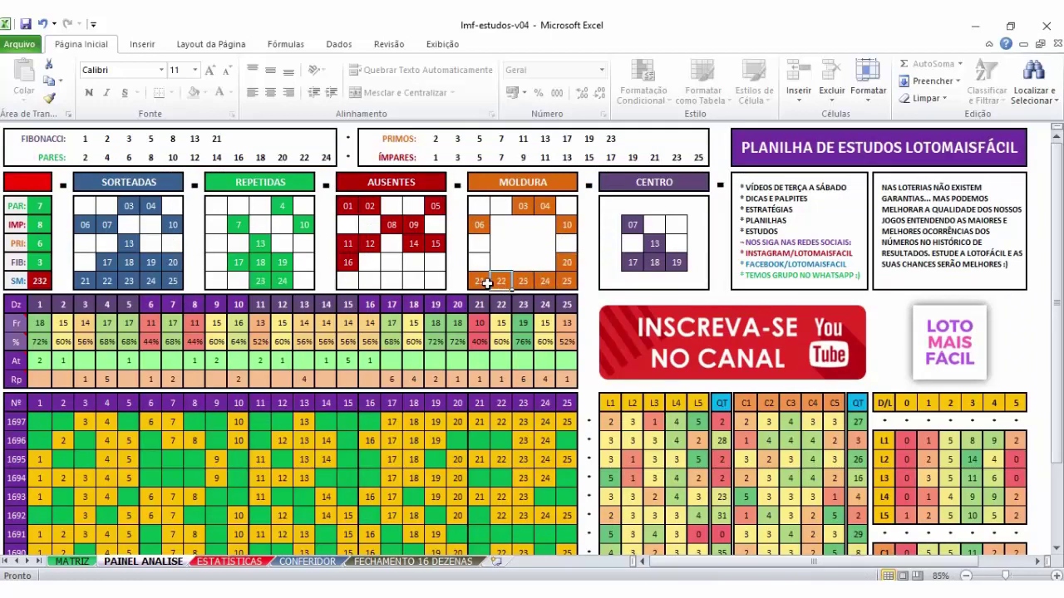
{"action": "left_click", "coordinate": [485, 282]}
{"action": "left_click_drag", "start_coordinate": [630, 224], "coordinate": [677, 262]}
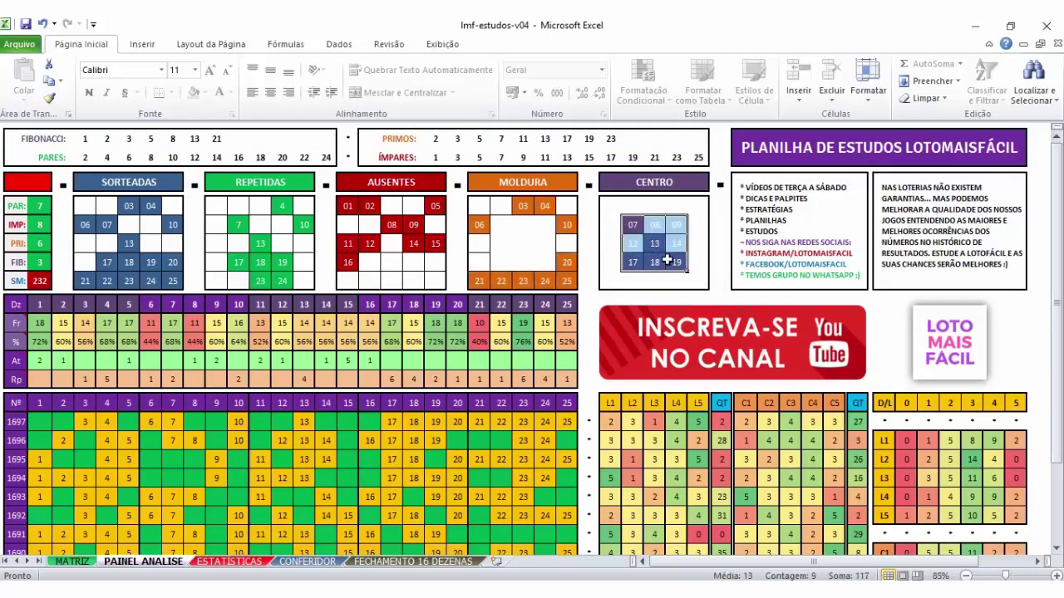
{"action": "left_click", "coordinate": [676, 262]}
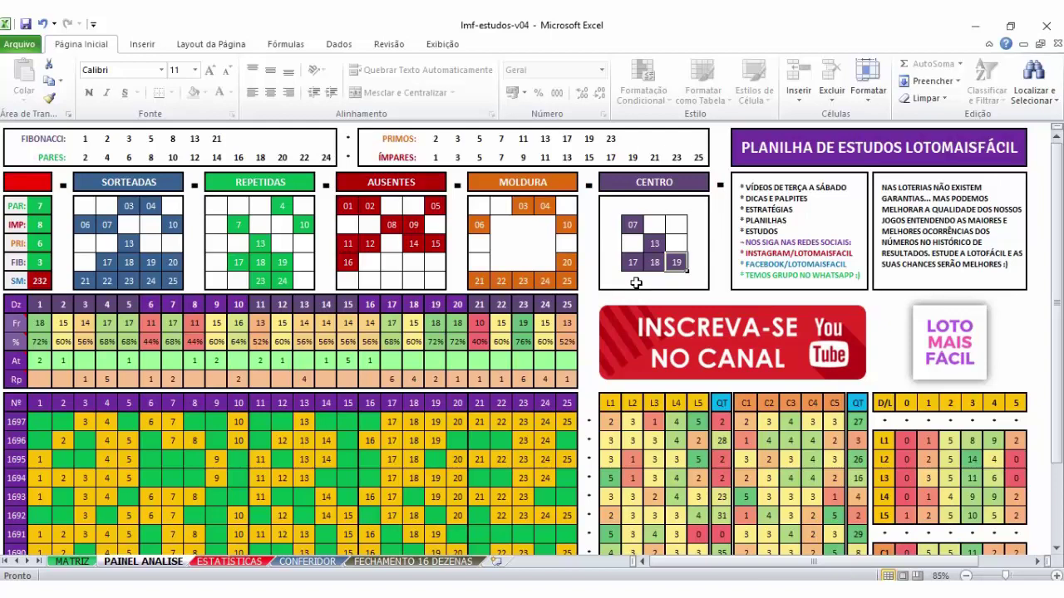
Compare the SM value with the 17 to 25 sequence of contest 1697 and look over the earlier contests.
{"action": "left_click_drag", "start_coordinate": [392, 422], "coordinate": [539, 425]}
{"action": "left_click", "coordinate": [40, 281]}
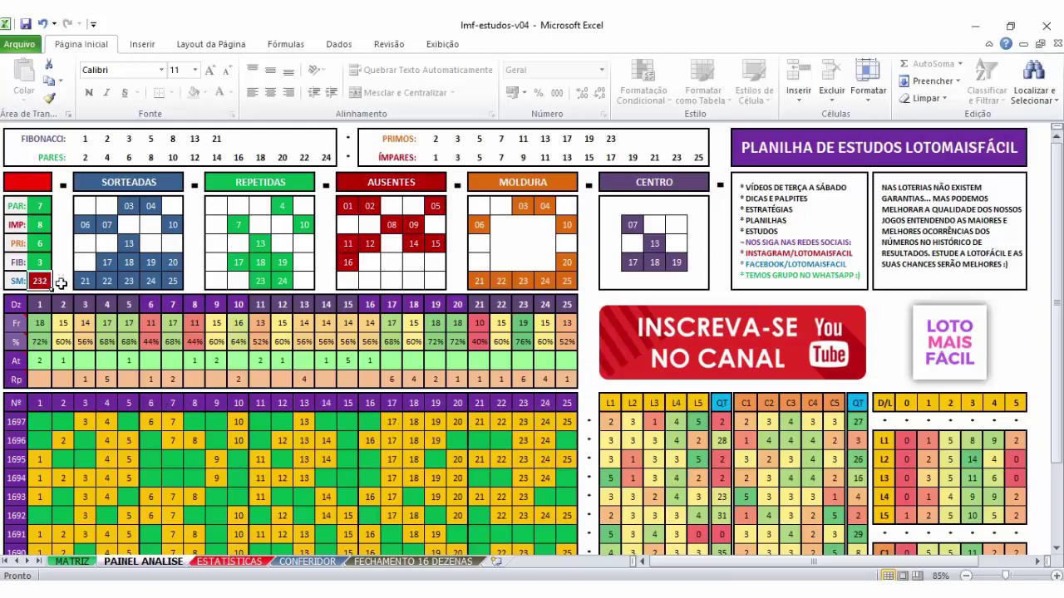
{"action": "left_click_drag", "start_coordinate": [392, 421], "coordinate": [567, 422]}
{"action": "scroll", "coordinate": [423, 466], "scroll_direction": "down", "scroll_amount": 9}
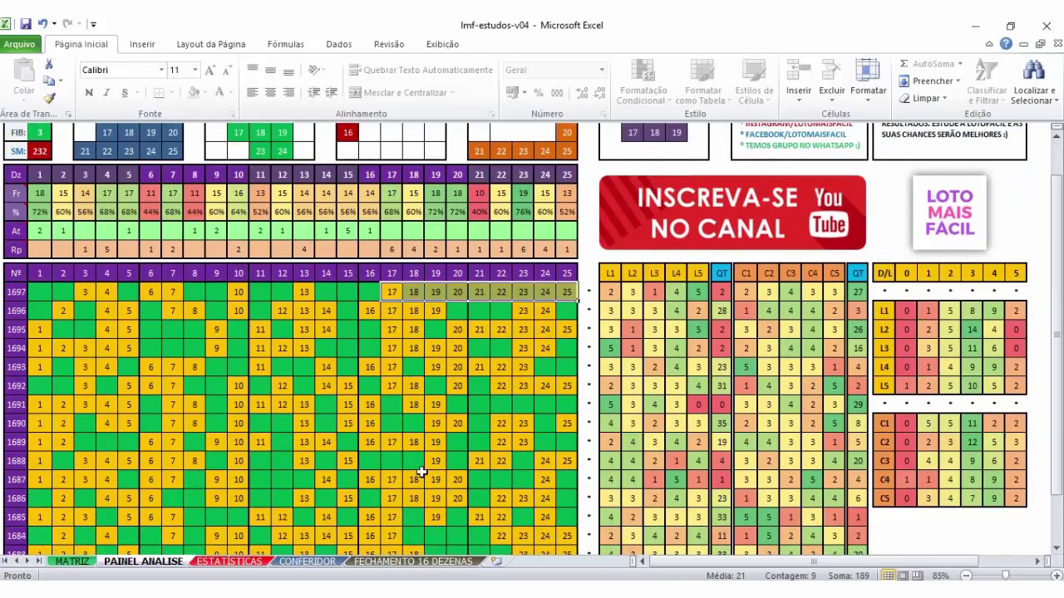
{"action": "scroll", "coordinate": [267, 317], "scroll_direction": "up", "scroll_amount": 9}
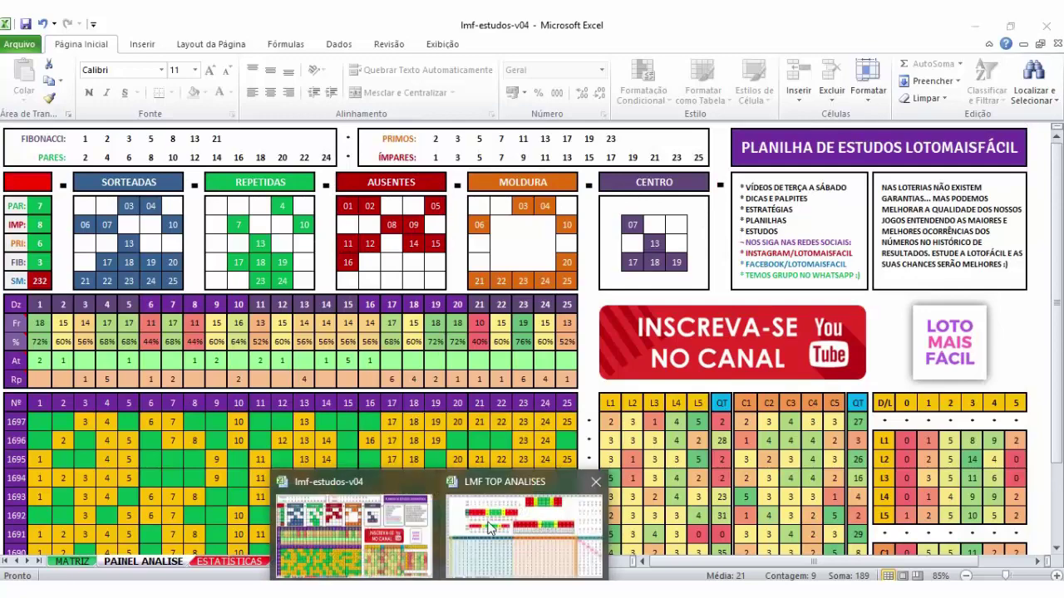
Switch to the LMF TOP ANALISES workbook and check how often sequences of 9 occur under SEQUENCIAS MÁXIMAS.
{"action": "left_click", "coordinate": [532, 520]}
{"action": "scroll", "coordinate": [469, 383], "scroll_direction": "up", "scroll_amount": 12}
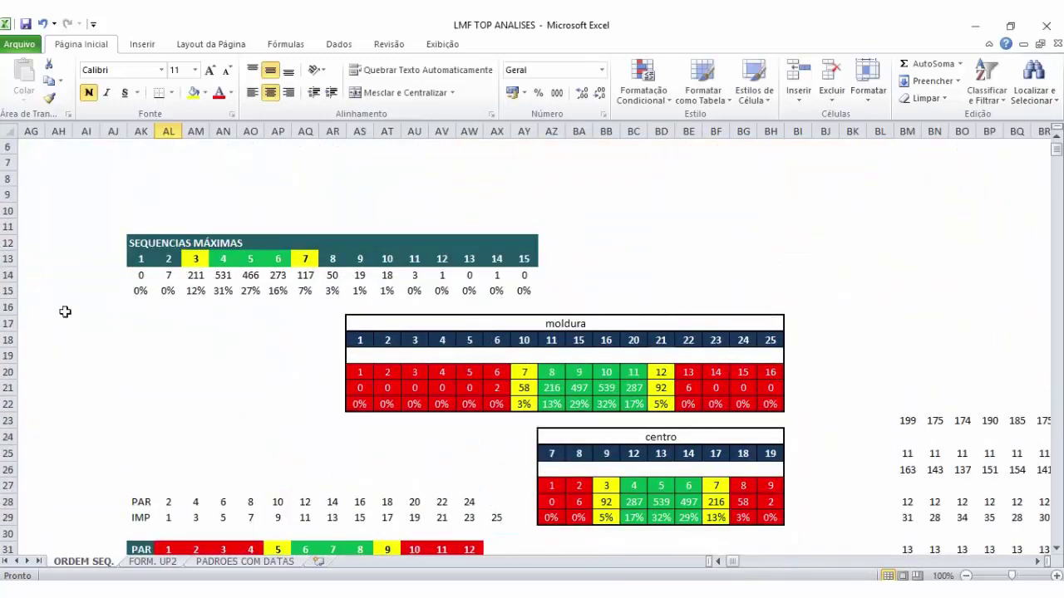
{"action": "scroll", "coordinate": [274, 323], "scroll_direction": "up", "scroll_amount": 2}
{"action": "left_click", "coordinate": [365, 355]}
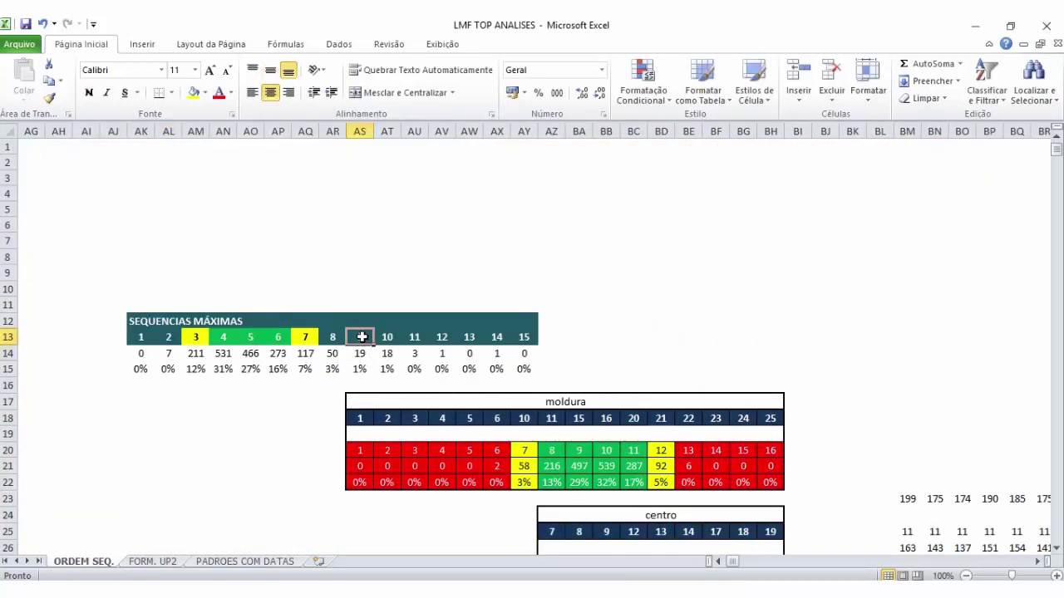
{"action": "left_click_drag", "start_coordinate": [361, 335], "coordinate": [361, 369]}
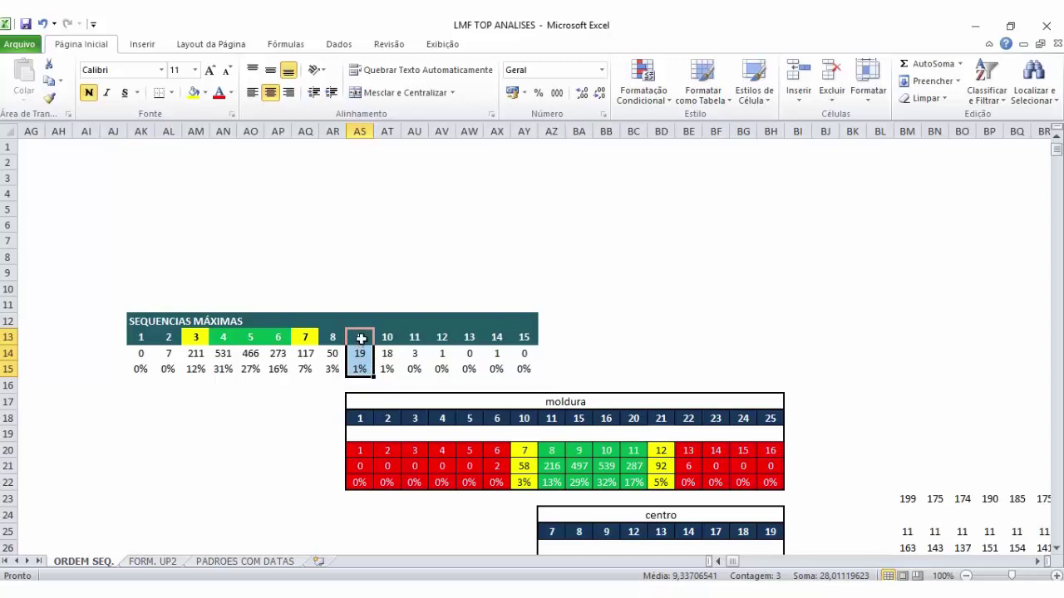
Check the occurrences of maximum sequences of 10, 11, 12 and 14 numbers in the SEQUENCIAS MÁXIMAS table.
{"action": "scroll", "coordinate": [209, 351], "scroll_direction": "down", "scroll_amount": 2}
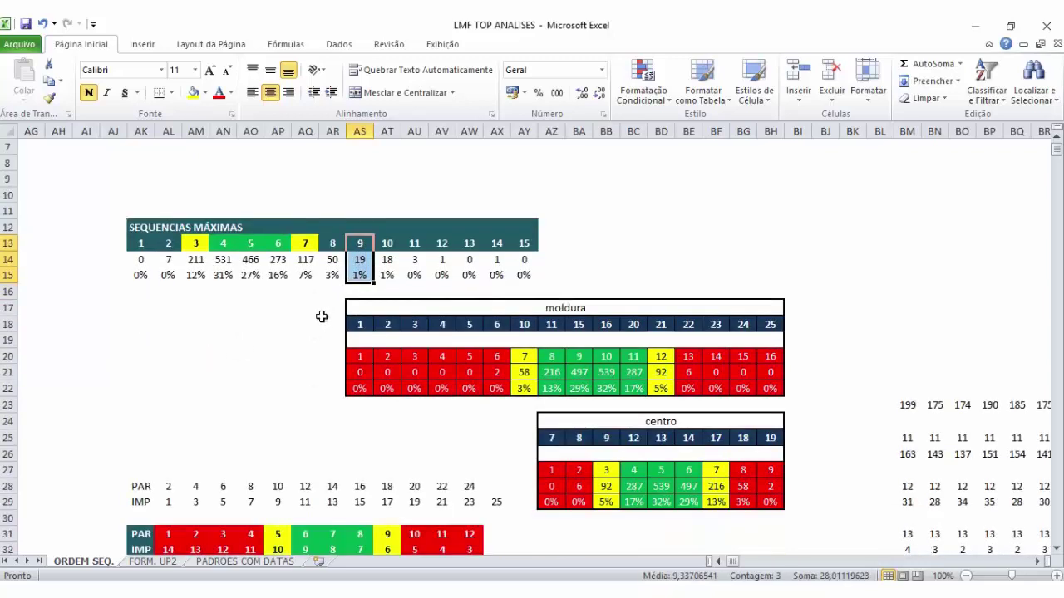
{"action": "left_click", "coordinate": [303, 307]}
{"action": "left_click", "coordinate": [387, 260]}
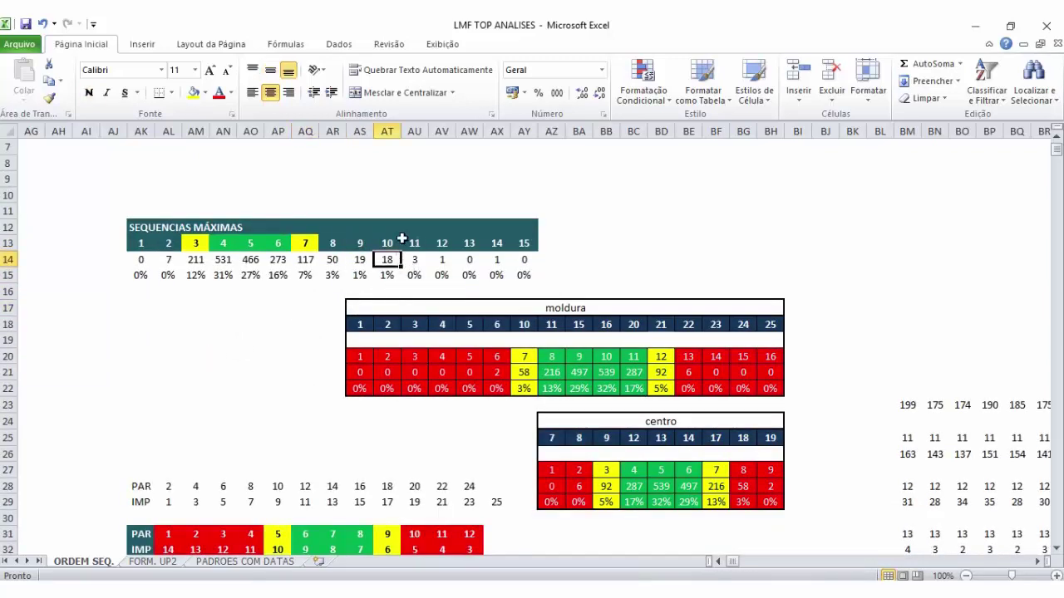
{"action": "left_click_drag", "start_coordinate": [383, 245], "coordinate": [385, 277]}
{"action": "left_click", "coordinate": [420, 261]}
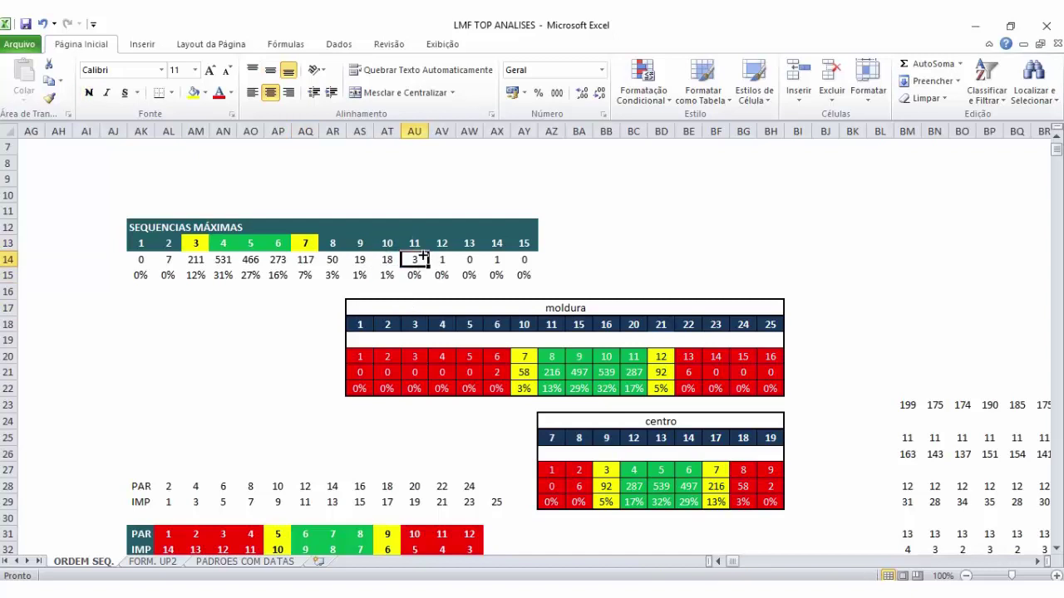
{"action": "left_click_drag", "start_coordinate": [419, 244], "coordinate": [439, 272]}
{"action": "left_click", "coordinate": [443, 260]}
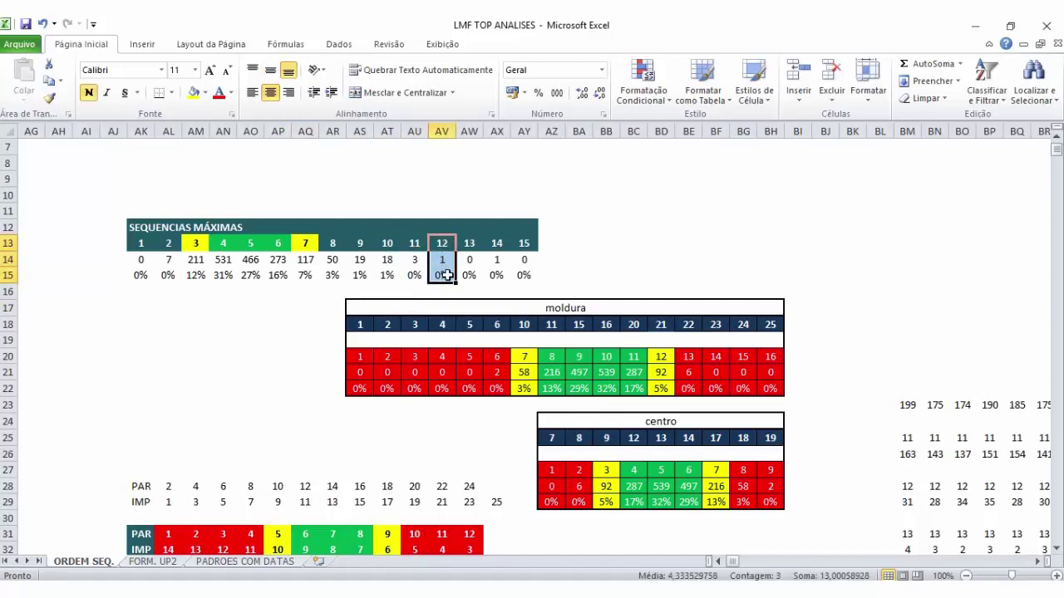
{"action": "left_click", "coordinate": [495, 260]}
{"action": "left_click_drag", "start_coordinate": [497, 243], "coordinate": [497, 273]}
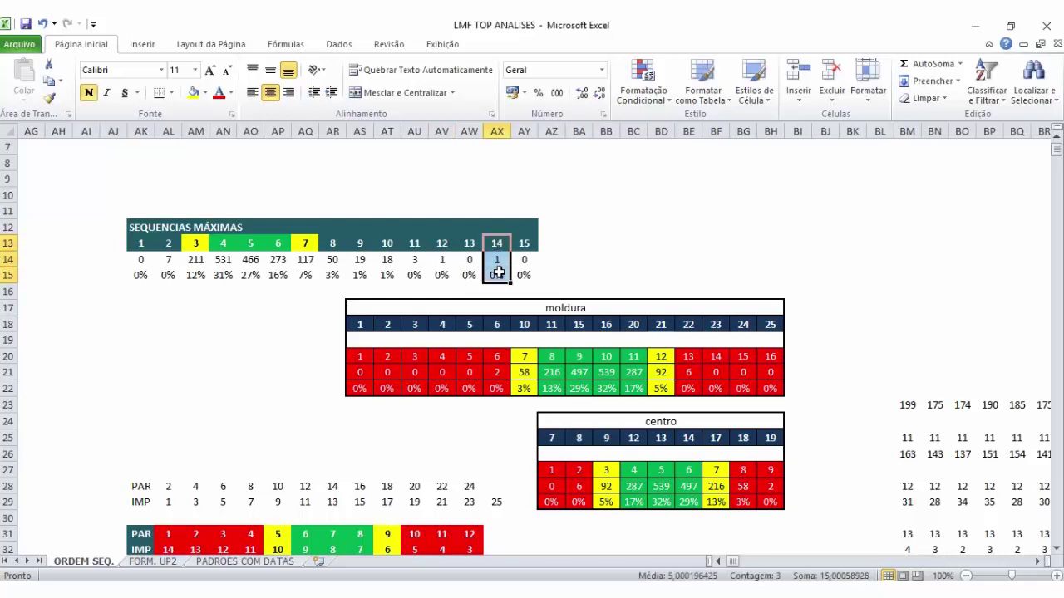
{"action": "left_click", "coordinate": [496, 244]}
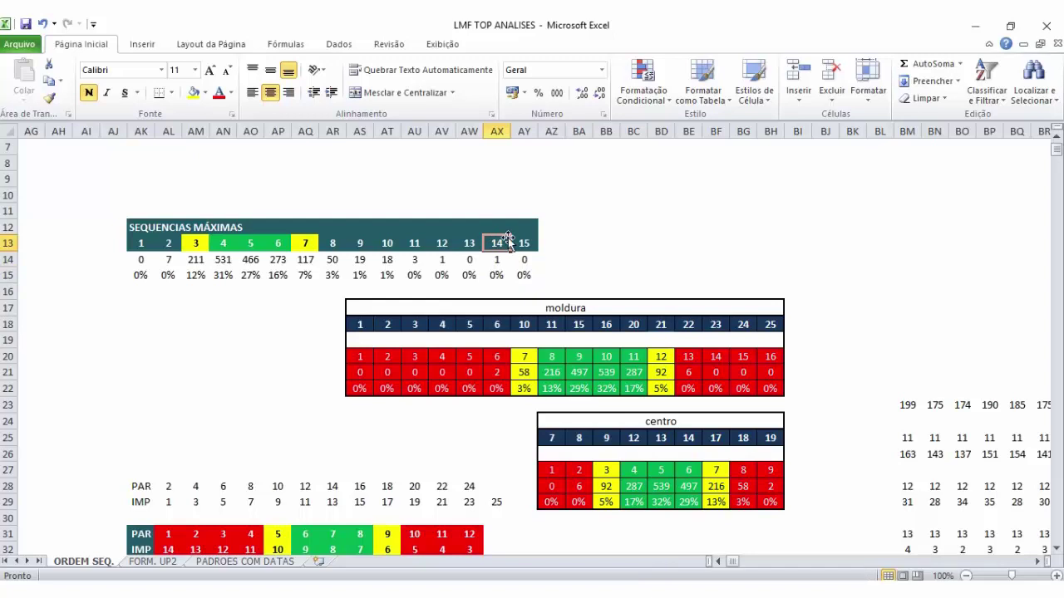
Switch to the Caixa Lotofácil results page in the browser and look up contest 782.
{"action": "key", "text": "alt+Tab"}
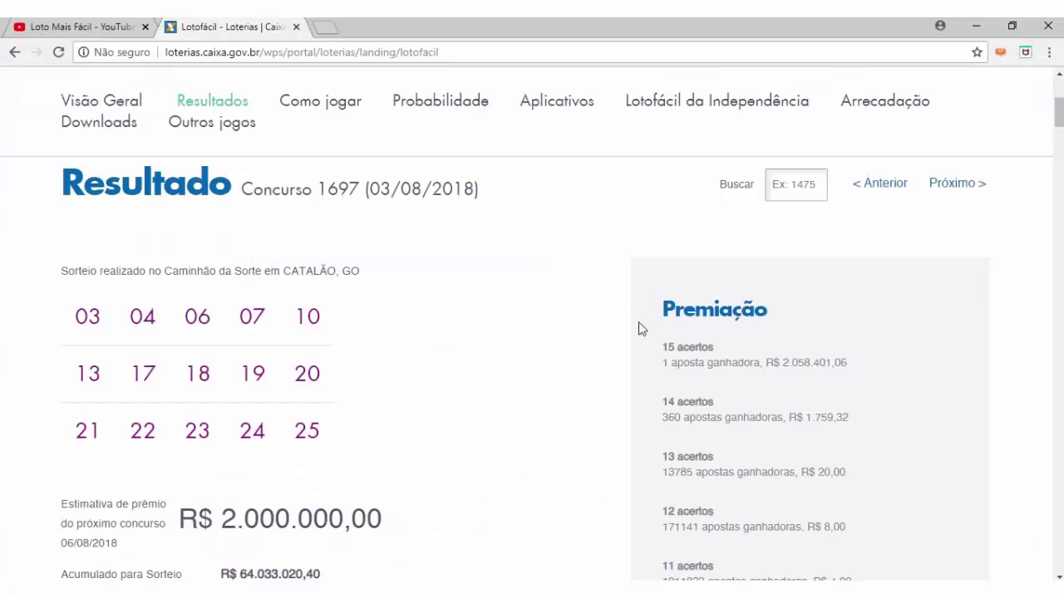
{"action": "left_click", "coordinate": [796, 183]}
{"action": "type", "text": "7"}
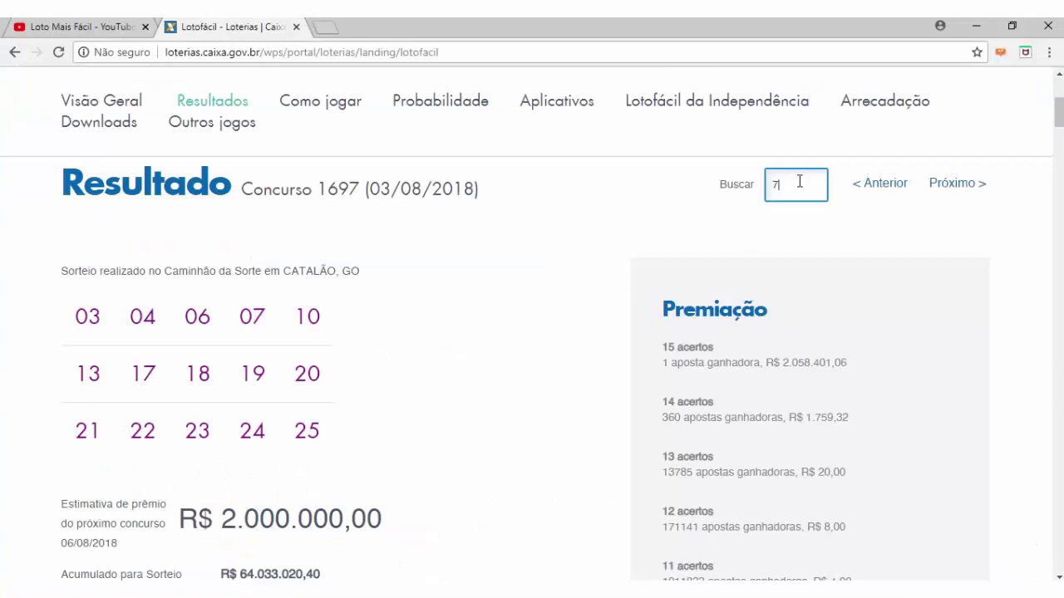
{"action": "type", "text": "82"}
{"action": "key", "text": "Return"}
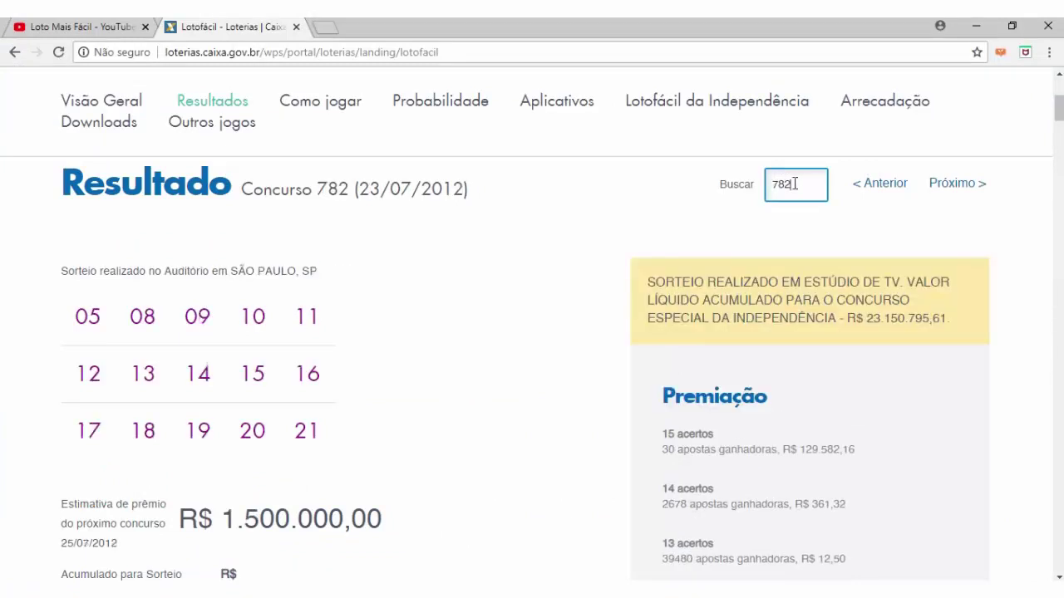
Read the highlighted notice above the Premiação section of contest 782.
{"action": "left_click_drag", "start_coordinate": [700, 287], "coordinate": [881, 301]}
{"action": "left_click", "coordinate": [771, 324]}
{"action": "left_click_drag", "start_coordinate": [688, 301], "coordinate": [904, 316]}
{"action": "left_click", "coordinate": [905, 314]}
{"action": "scroll", "coordinate": [584, 301], "scroll_direction": "down", "scroll_amount": 2}
{"action": "scroll", "coordinate": [534, 285], "scroll_direction": "up", "scroll_amount": 2}
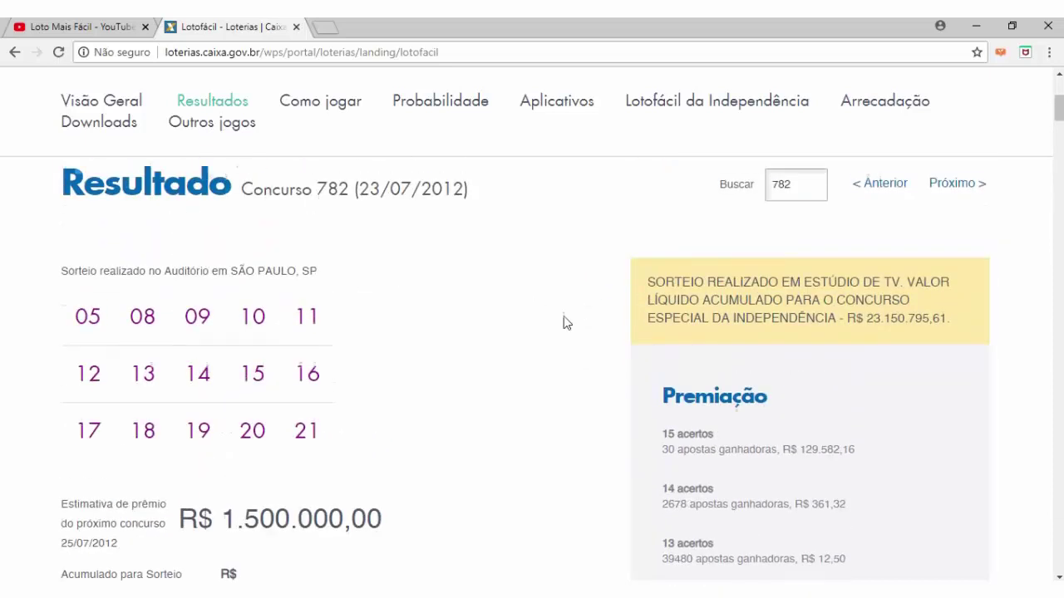
Check the number of winning bets and the prize amount for 15 acertos in contest 782.
{"action": "left_click_drag", "start_coordinate": [663, 431], "coordinate": [874, 451]}
{"action": "left_click", "coordinate": [674, 449]}
{"action": "left_click", "coordinate": [684, 450]}
{"action": "left_click_drag", "start_coordinate": [668, 456], "coordinate": [795, 452]}
{"action": "left_click_drag", "start_coordinate": [662, 436], "coordinate": [742, 434]}
{"action": "left_click_drag", "start_coordinate": [665, 450], "coordinate": [866, 449]}
{"action": "left_click", "coordinate": [788, 451]}
{"action": "left_click_drag", "start_coordinate": [788, 450], "coordinate": [856, 451]}
{"action": "left_click", "coordinate": [596, 403]}
Compare the drawn numbers of contest 782 with the payout for 15 acertos.
{"action": "scroll", "coordinate": [511, 366], "scroll_direction": "down", "scroll_amount": 1}
{"action": "left_click_drag", "start_coordinate": [137, 243], "coordinate": [98, 304]}
{"action": "left_click", "coordinate": [98, 304]}
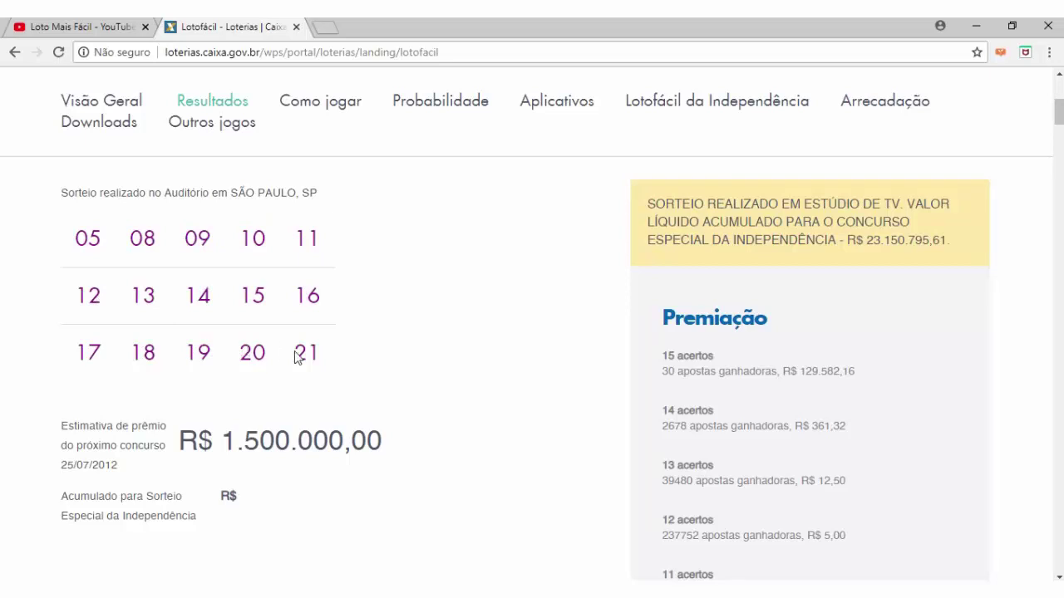
{"action": "mouse_move", "coordinate": [332, 357]}
{"action": "left_mouse_down"}
{"action": "mouse_move", "coordinate": [130, 268]}
{"action": "mouse_move", "coordinate": [138, 240]}
{"action": "mouse_move", "coordinate": [321, 349]}
{"action": "left_mouse_up"}
{"action": "left_click_drag", "start_coordinate": [669, 372], "coordinate": [860, 377]}
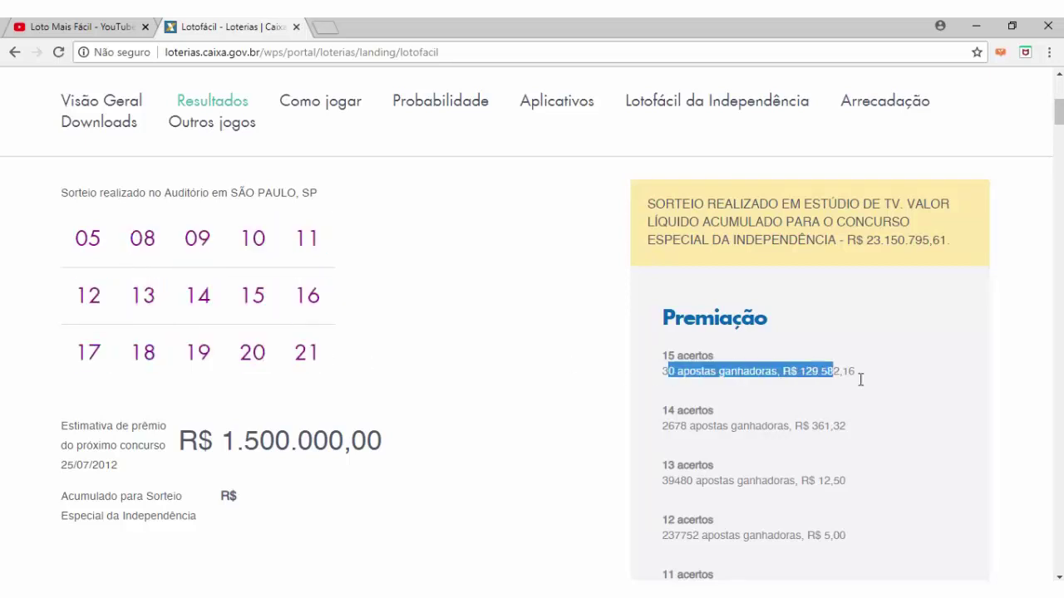
{"action": "left_click", "coordinate": [875, 388]}
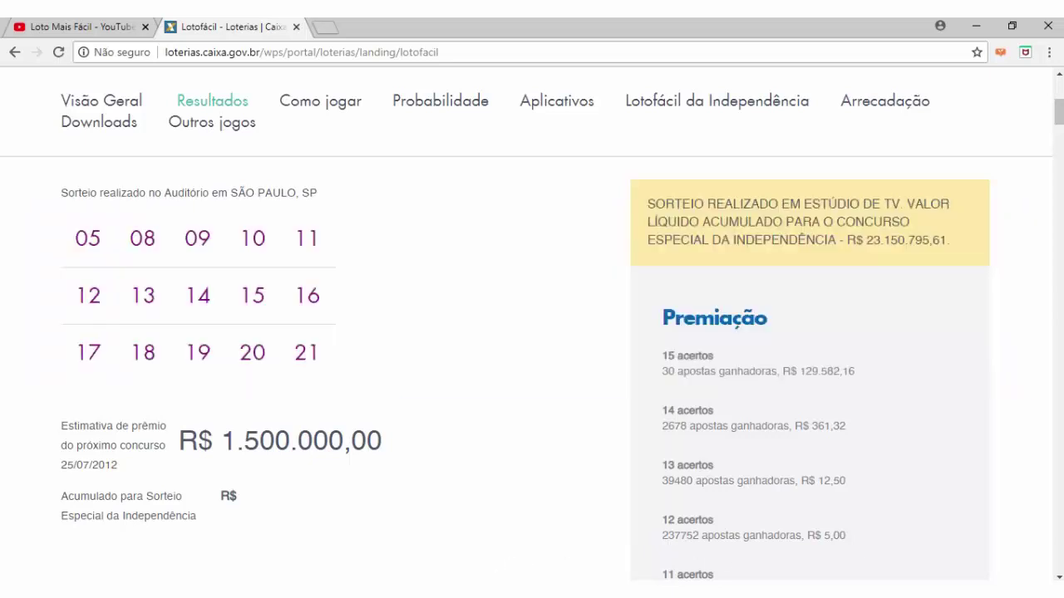
Return to the lmf-estudos-v04 workbook and set the contest number on PAINEL ANALISE to 782.
{"action": "left_click", "coordinate": [349, 544]}
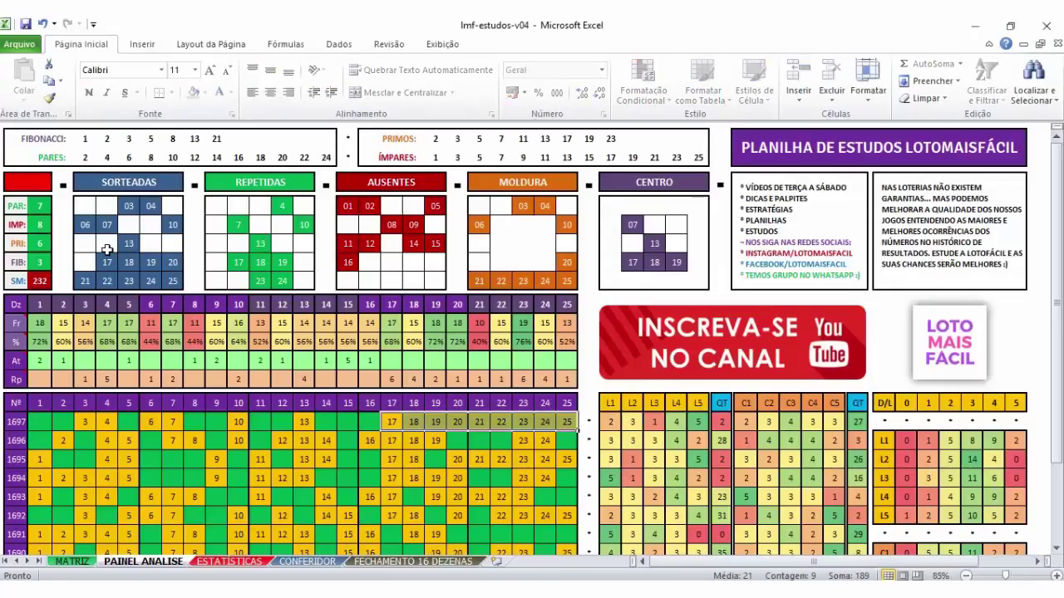
{"action": "left_click", "coordinate": [35, 186]}
{"action": "type", "text": "782"}
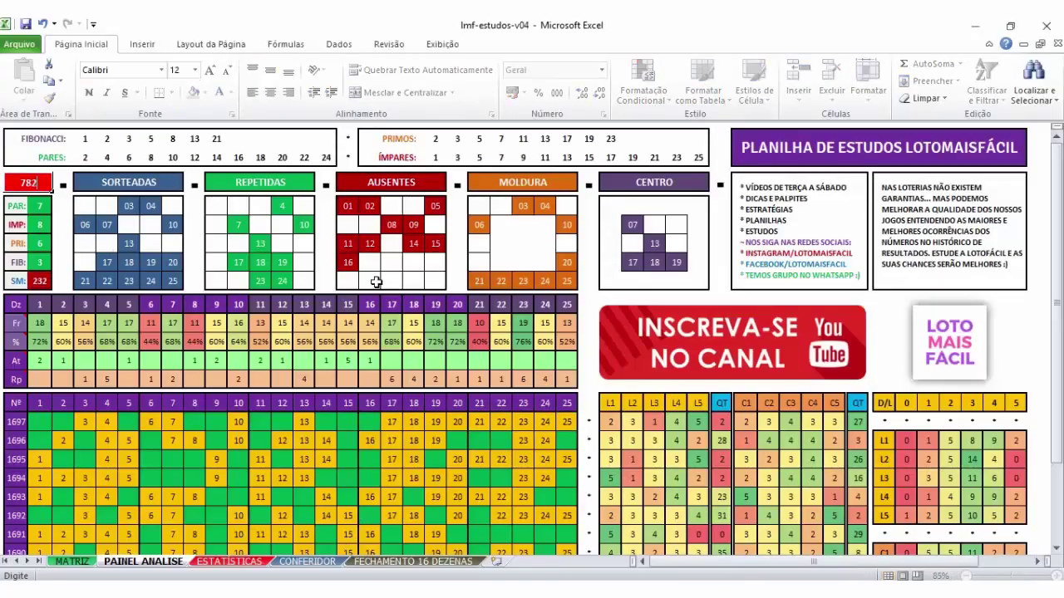
{"action": "key", "text": "Return"}
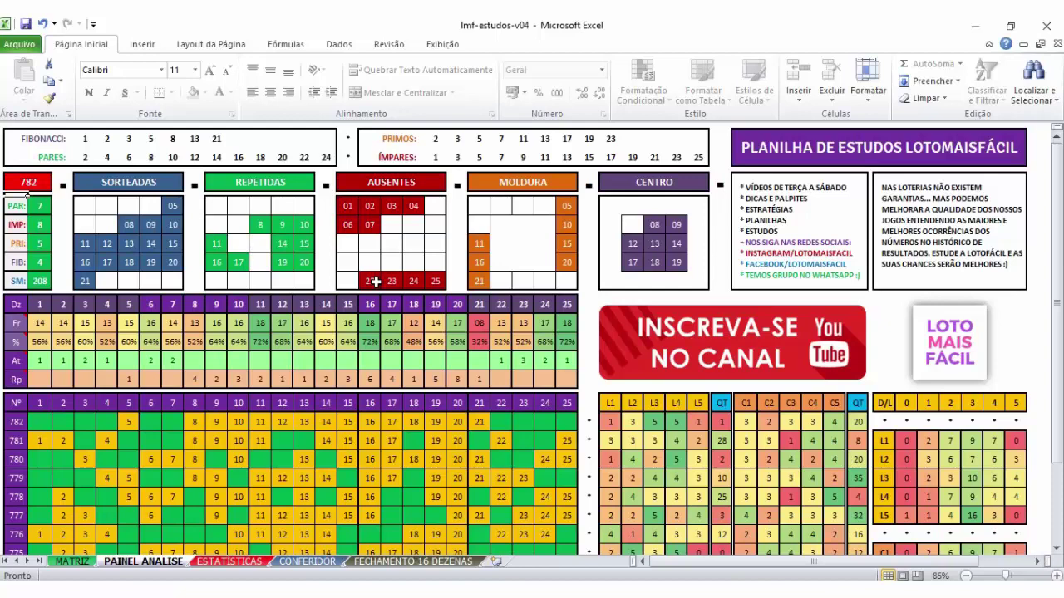
Examine the drawn numbers of contest 782 in the MOLDURA and CENTRO grids.
{"action": "left_click_drag", "start_coordinate": [565, 206], "coordinate": [566, 264]}
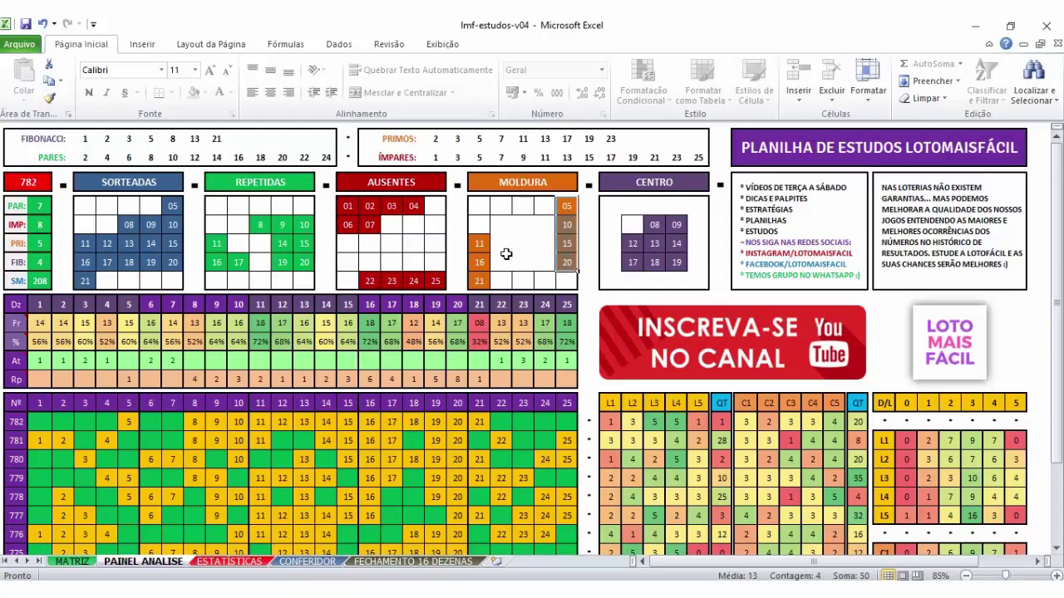
{"action": "left_click_drag", "start_coordinate": [479, 244], "coordinate": [479, 281]}
{"action": "left_click_drag", "start_coordinate": [655, 224], "coordinate": [677, 259]}
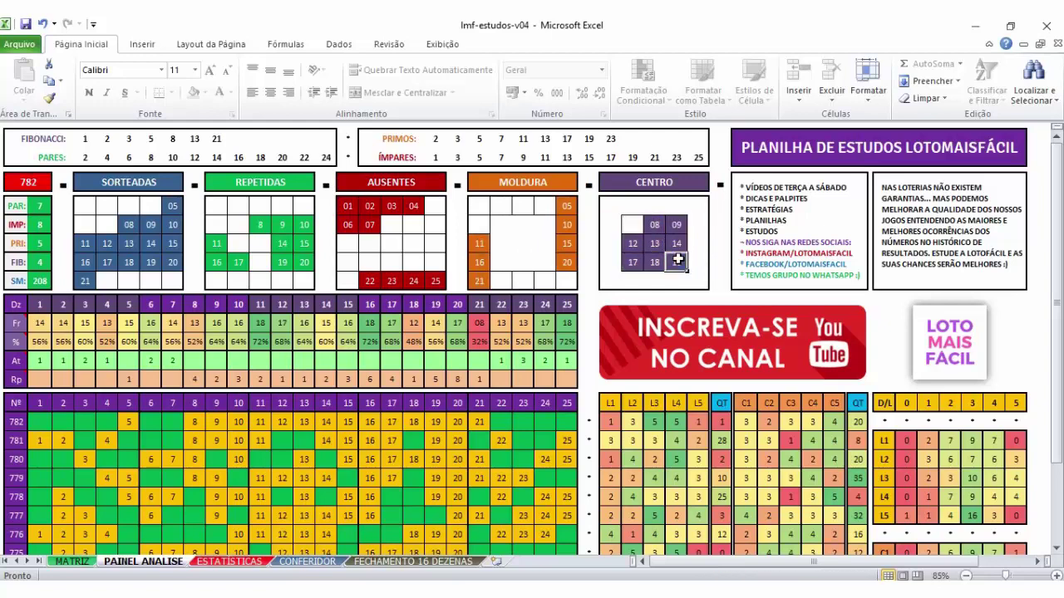